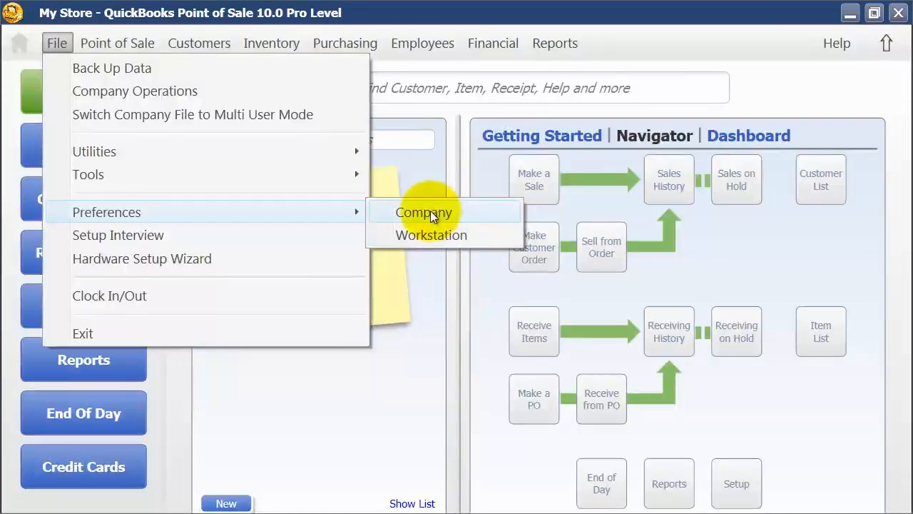
# Open the company-wide preferences
pyautogui.click(431, 211)
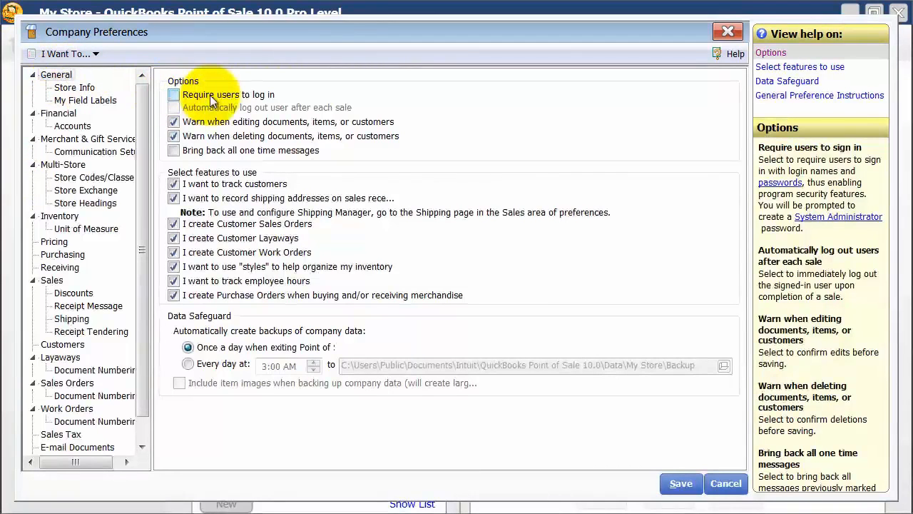
# Try the option that requires users to log in, cancelling the system administrator password creation and switching the option back off
pyautogui.click(175, 94)
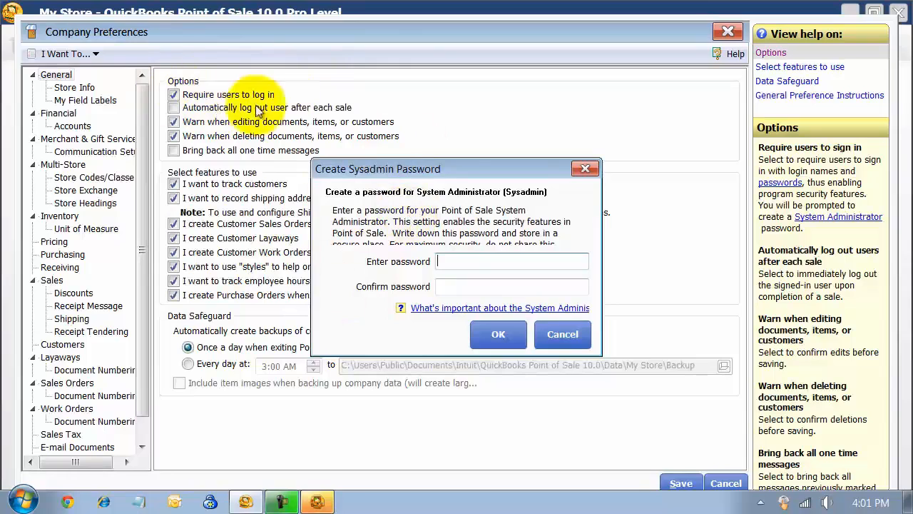
pyautogui.click(556, 333)
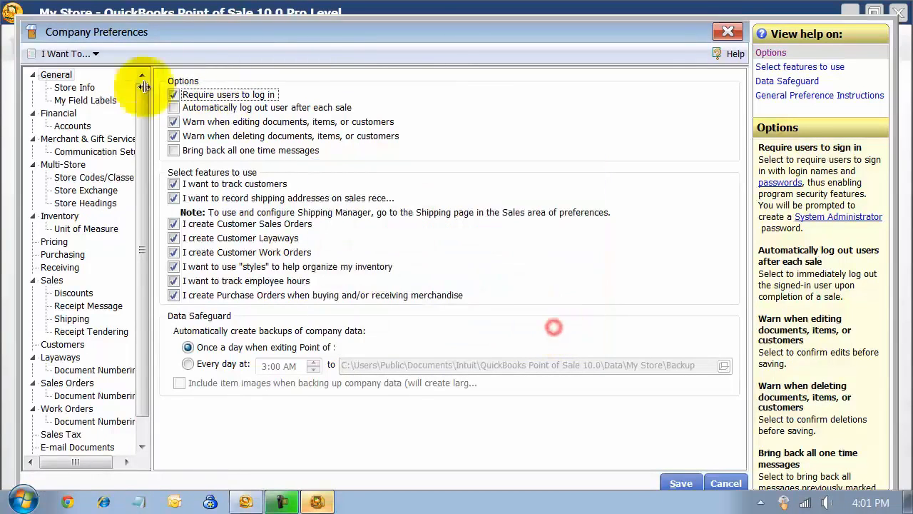
pyautogui.click(173, 95)
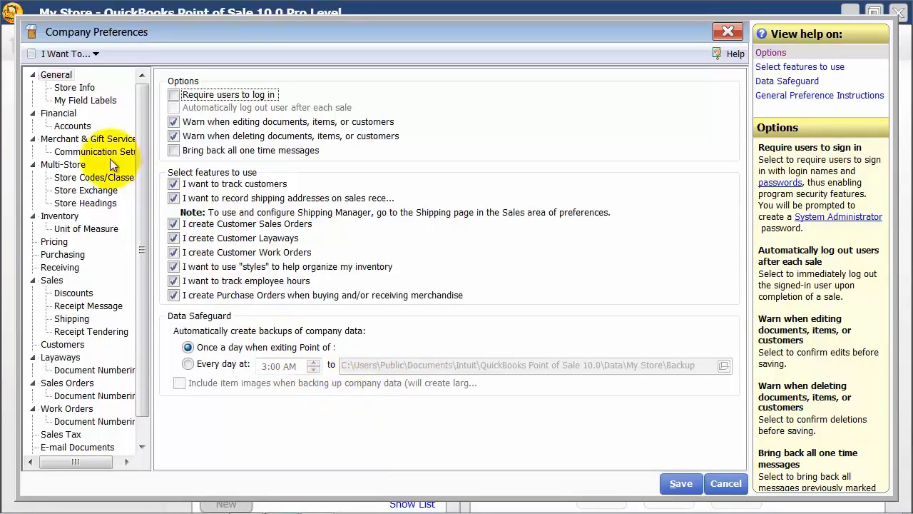
# Review the store name, street and miscellaneous heading fields in the Store Info preferences
pyautogui.click(82, 87)
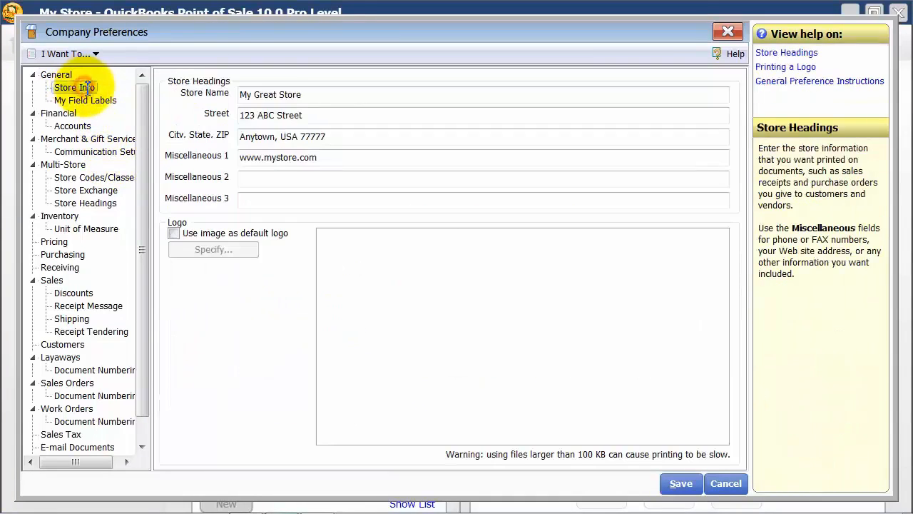
pyautogui.moveTo(348, 97); pyautogui.dragTo(239, 100)
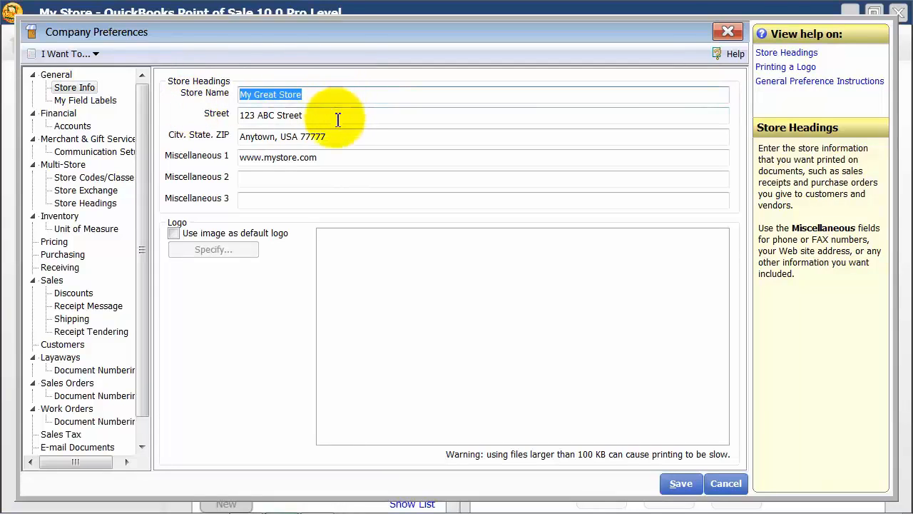
pyautogui.moveTo(334, 116); pyautogui.dragTo(216, 117)
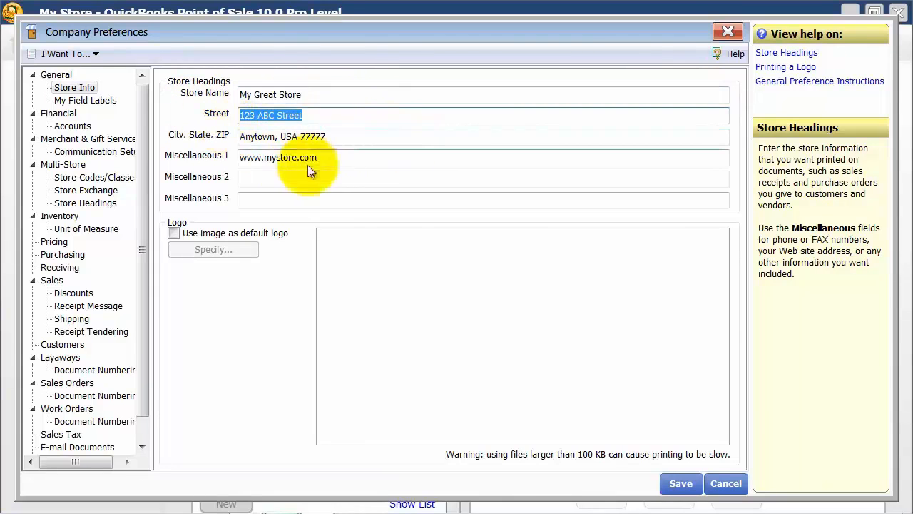
pyautogui.click(285, 184)
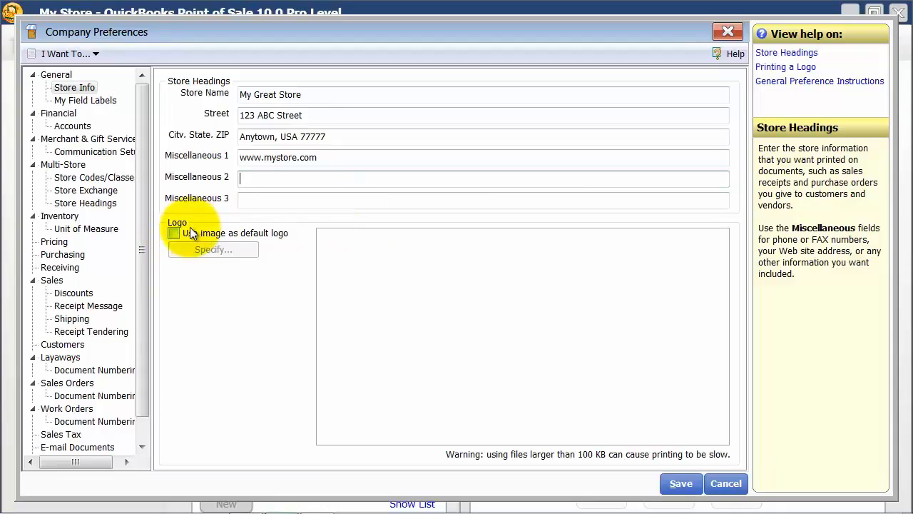
# In the My Field Labels preferences, change the label of Inventory Attribute 1 (Attr) to "Style"
pyautogui.click(105, 97)
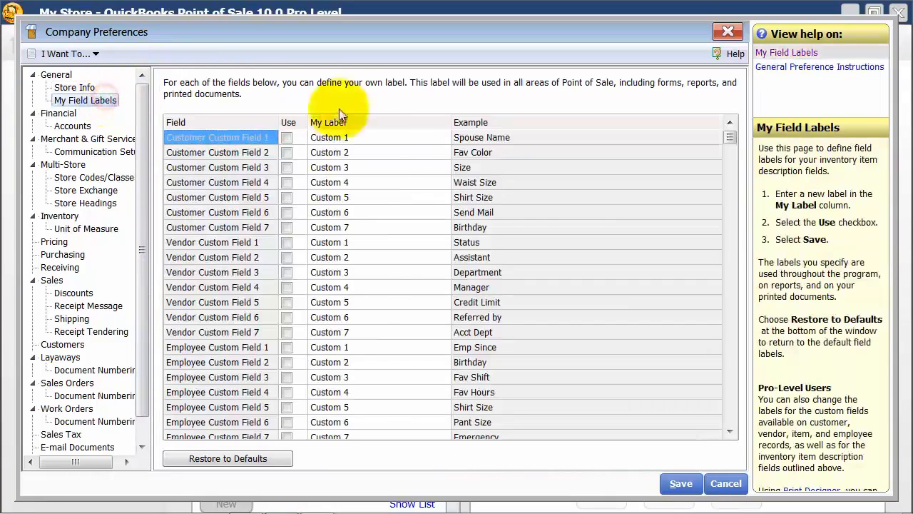
pyautogui.scroll(-1, 303, 180)
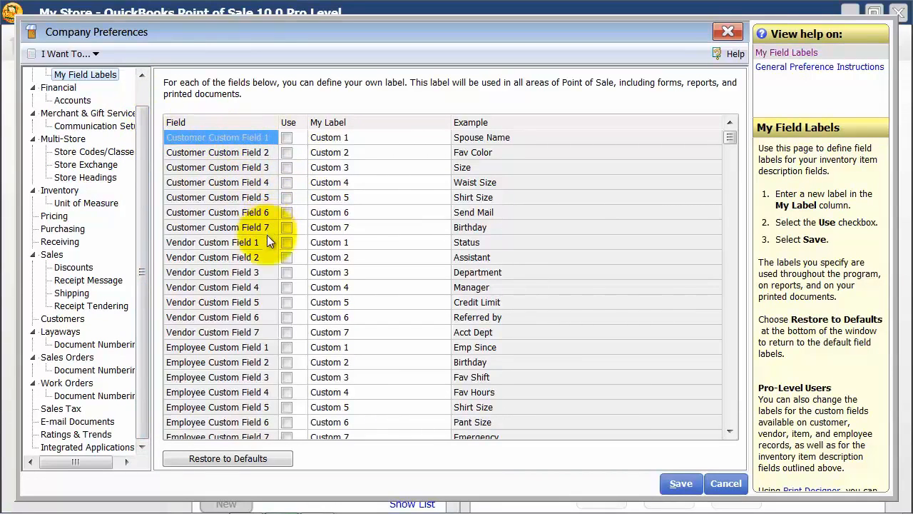
pyautogui.click(731, 431)
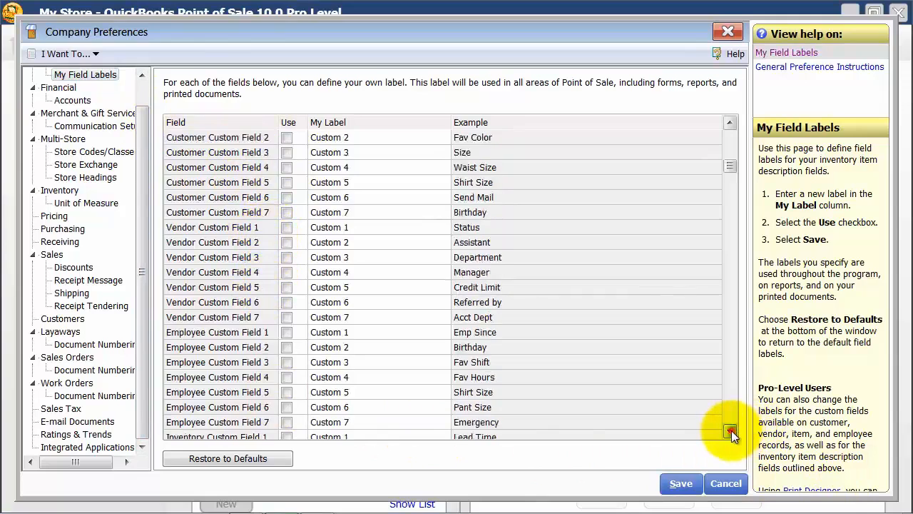
pyautogui.click(731, 431)
pyautogui.click(731, 431)
pyautogui.click(731, 431)
pyautogui.click(731, 430)
pyautogui.click(731, 431)
pyautogui.click(731, 431)
pyautogui.click(731, 431)
pyautogui.click(731, 431)
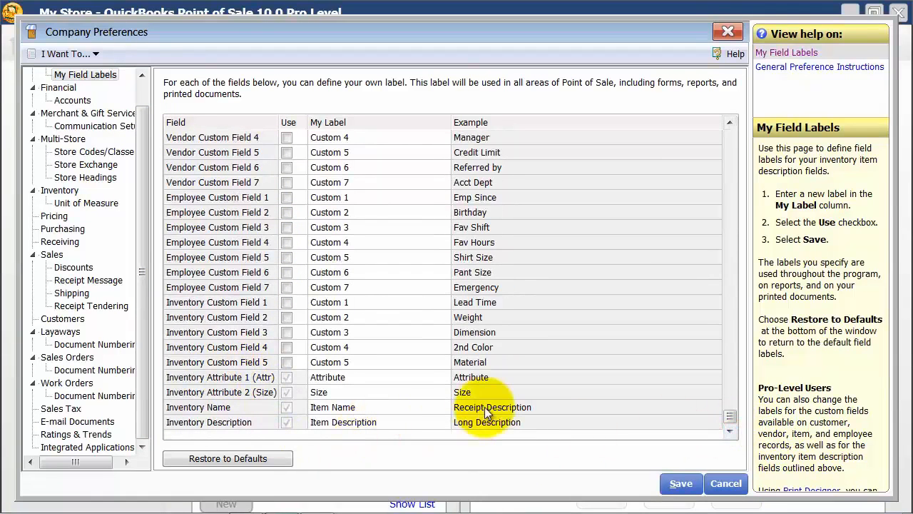
pyautogui.click(354, 377)
pyautogui.doubleClick(368, 377)
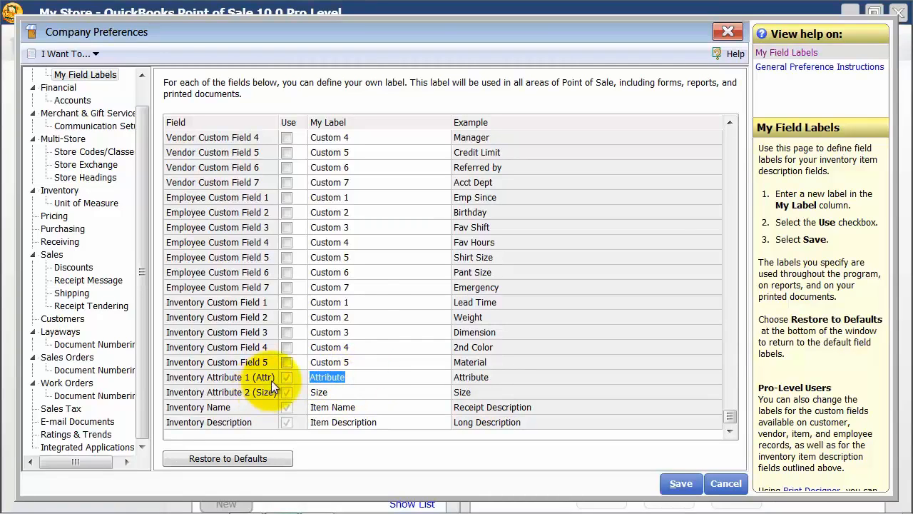
pyautogui.write('Style')
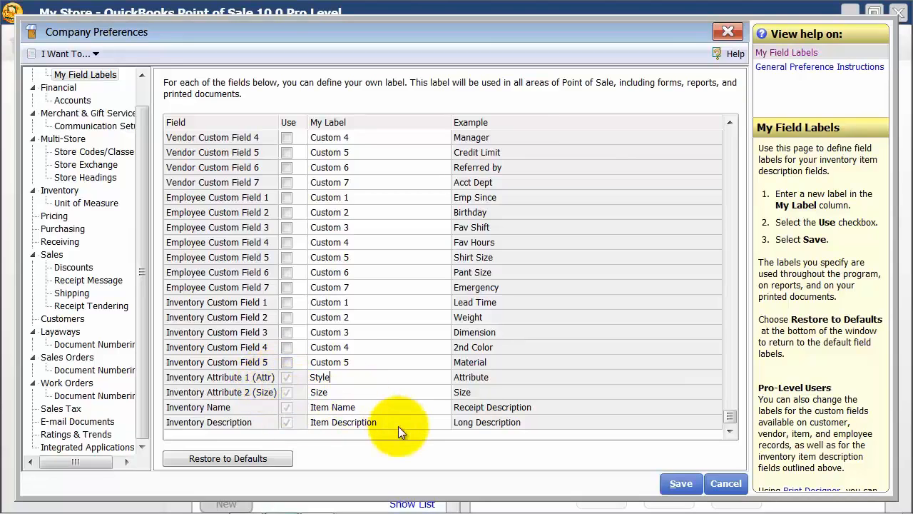
# Label Customer Custom Field 1 "Birthday" and enable the field for use
pyautogui.press('Up')
pyautogui.press('Up')
pyautogui.press('Up')
pyautogui.press('Up')
pyautogui.press('Up')
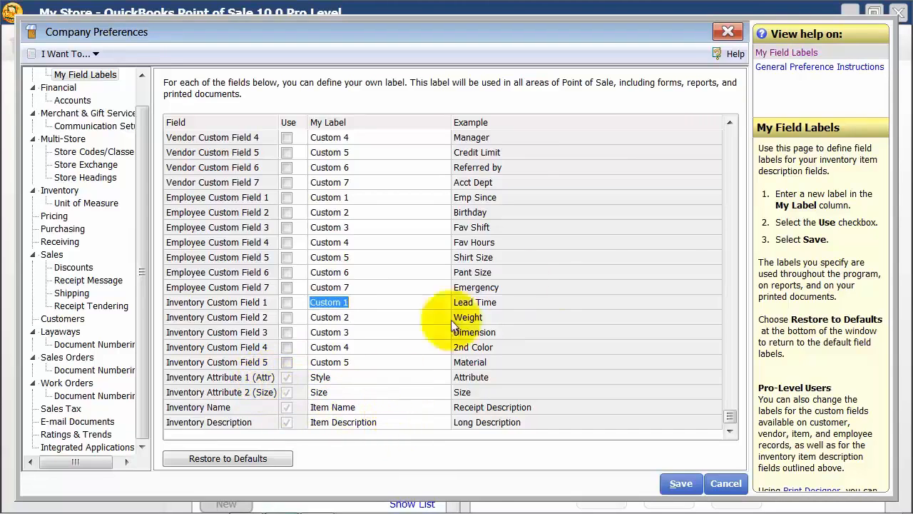
pyautogui.click(727, 138)
pyautogui.click(371, 138)
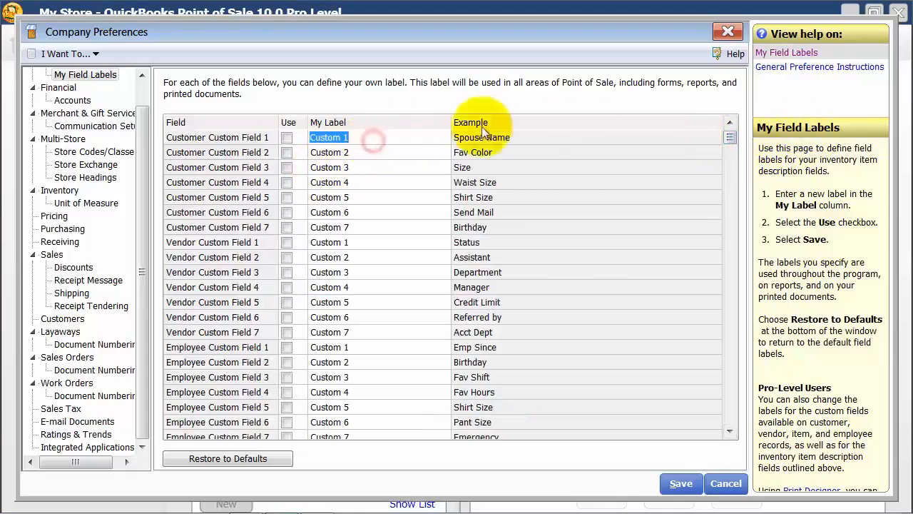
pyautogui.write('Birthday')
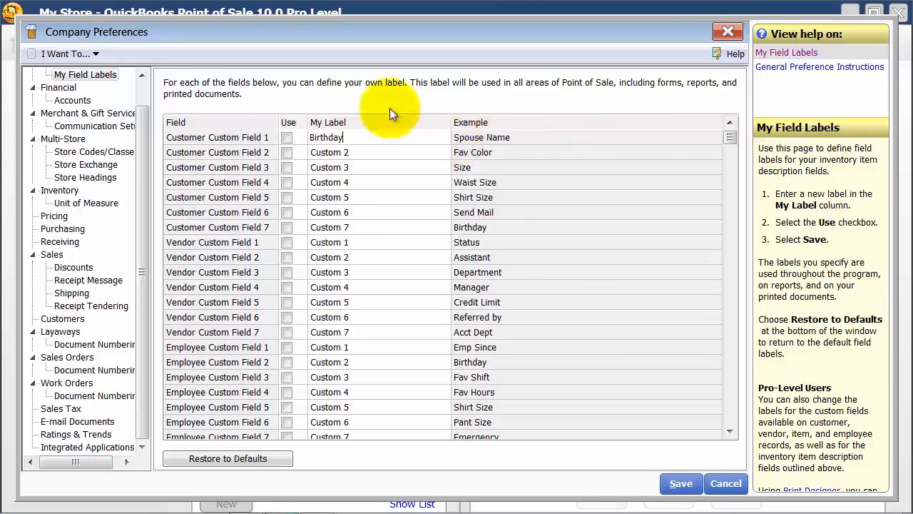
pyautogui.click(286, 137)
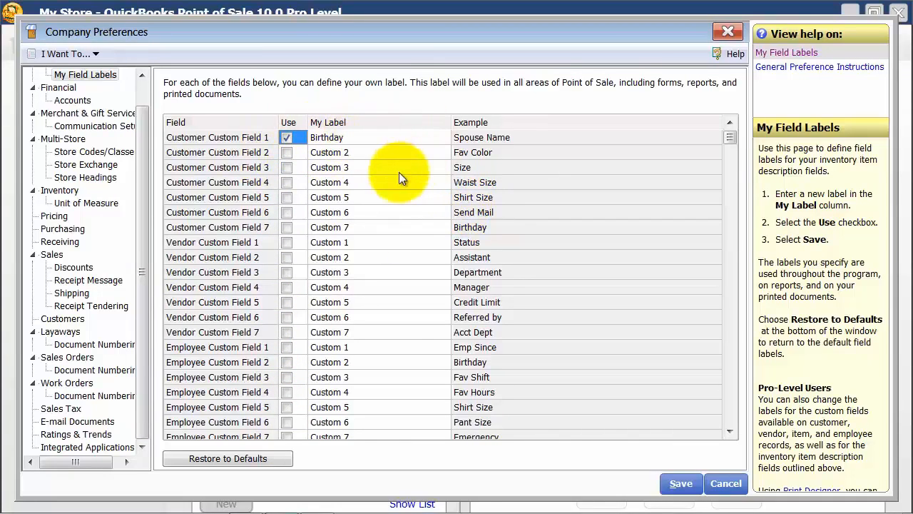
# Review the Financial preferences and the basic and advanced account mapping settings
pyautogui.click(60, 88)
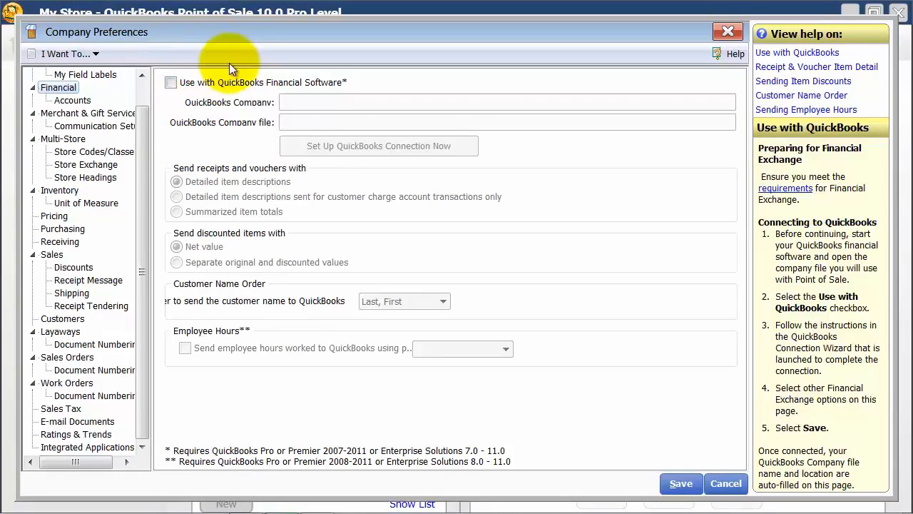
pyautogui.click(72, 100)
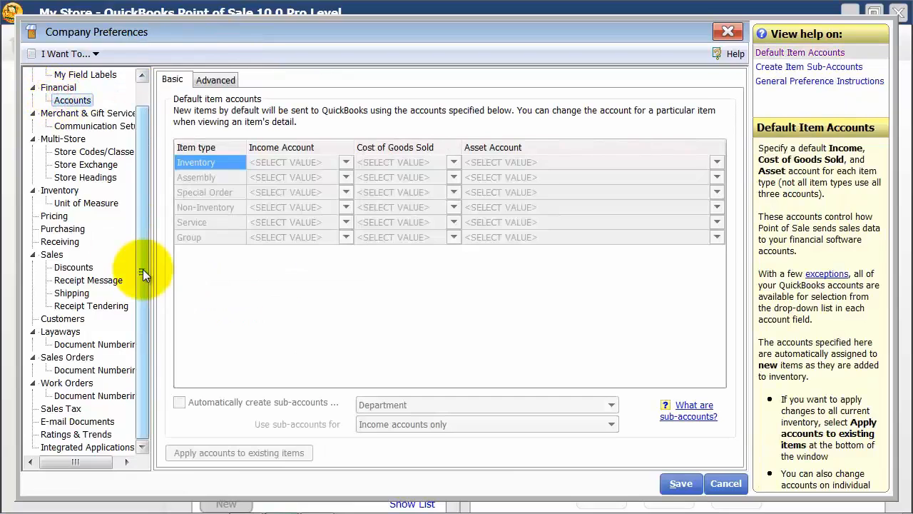
pyautogui.click(234, 77)
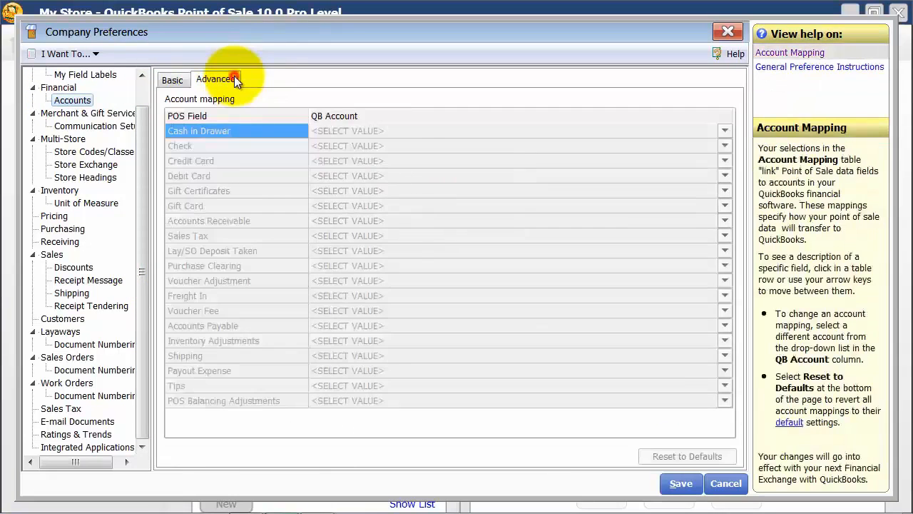
pyautogui.click(173, 78)
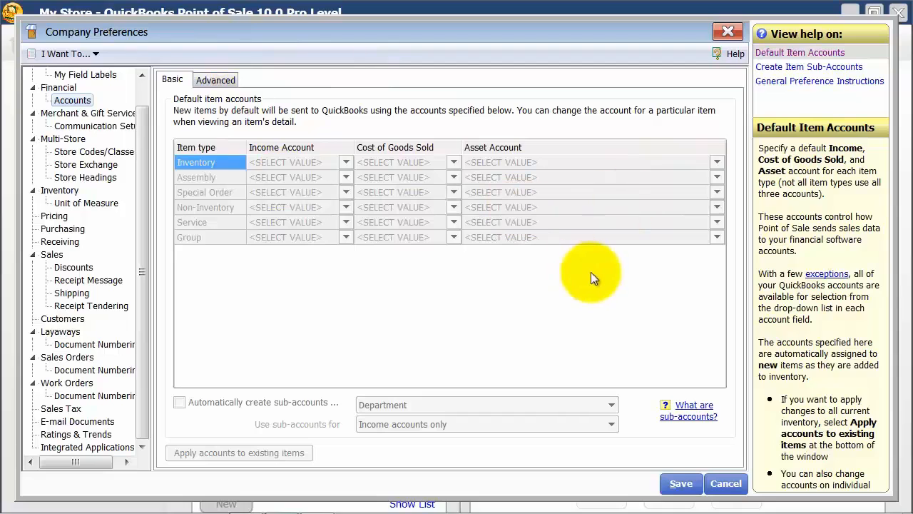
# Review the Merchant & Gift Service preferences and their Communication Setup options
pyautogui.click(82, 115)
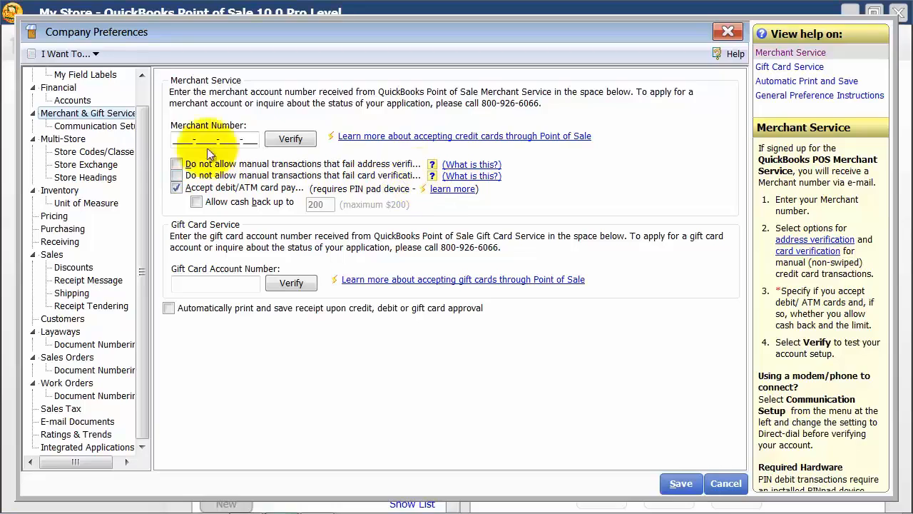
pyautogui.click(123, 127)
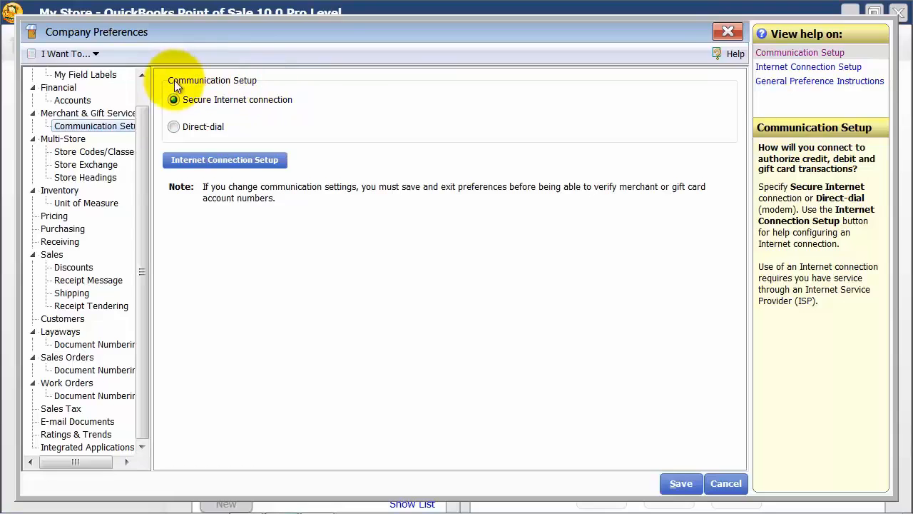
# Review the Multi-Store preferences and the code field for store 1 under Store Codes/Classes
pyautogui.click(64, 139)
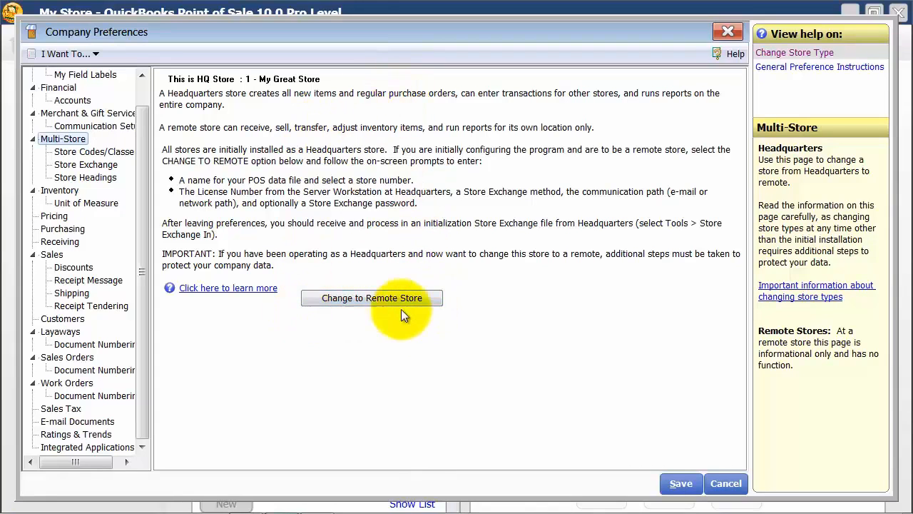
pyautogui.click(92, 152)
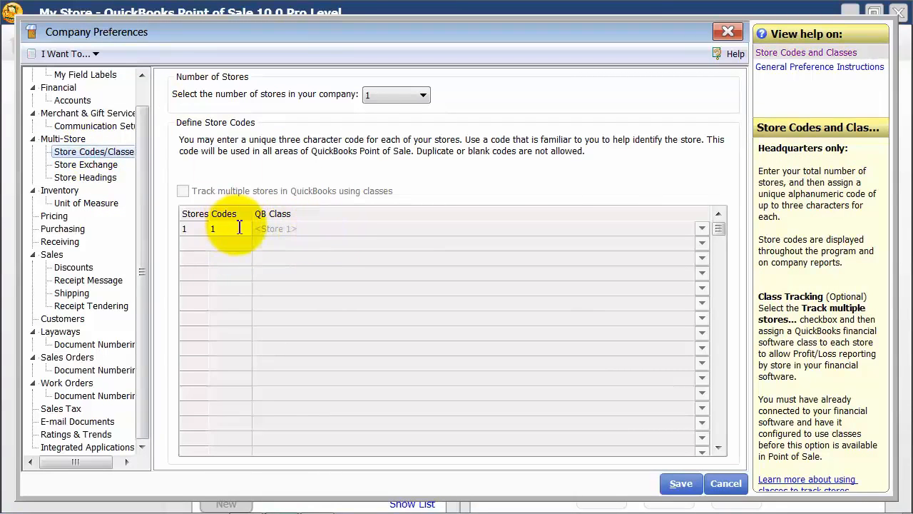
pyautogui.click(236, 228)
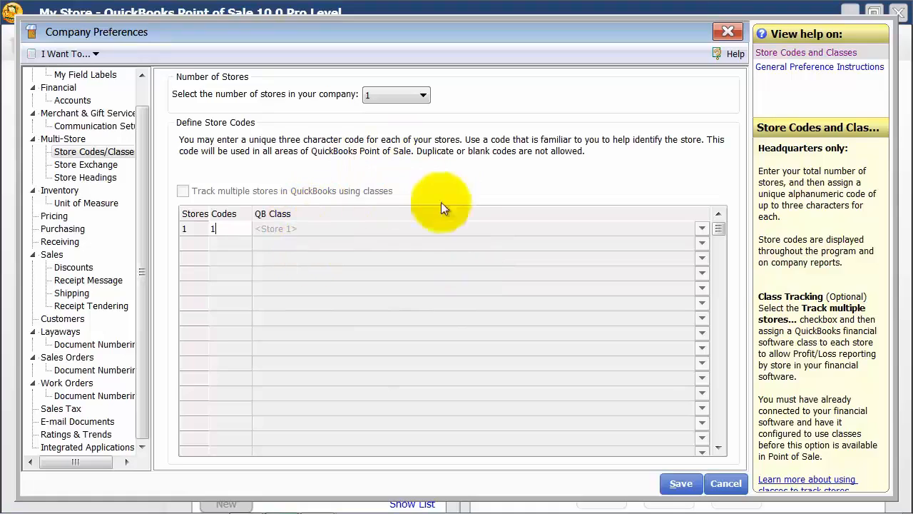
# Try setting the number of stores in the company to 2, and return it to 1
pyautogui.click(393, 100)
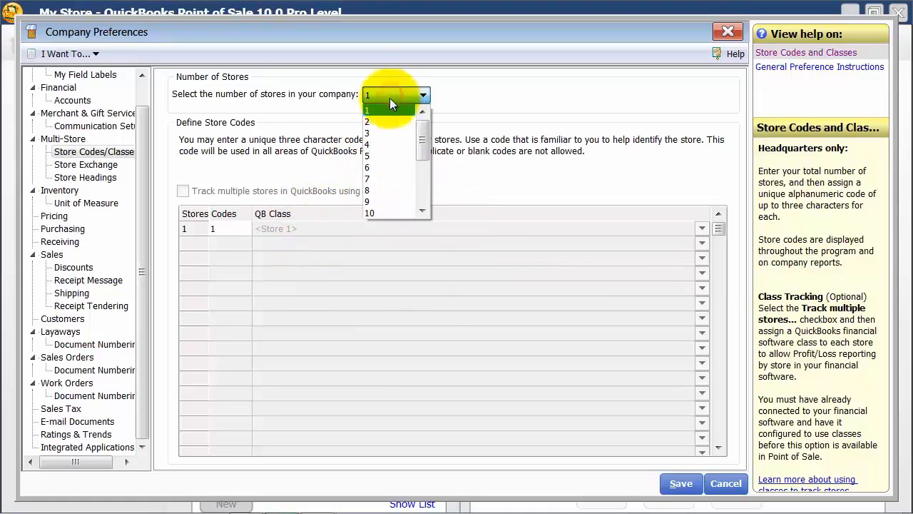
pyautogui.click(374, 124)
pyautogui.click(383, 93)
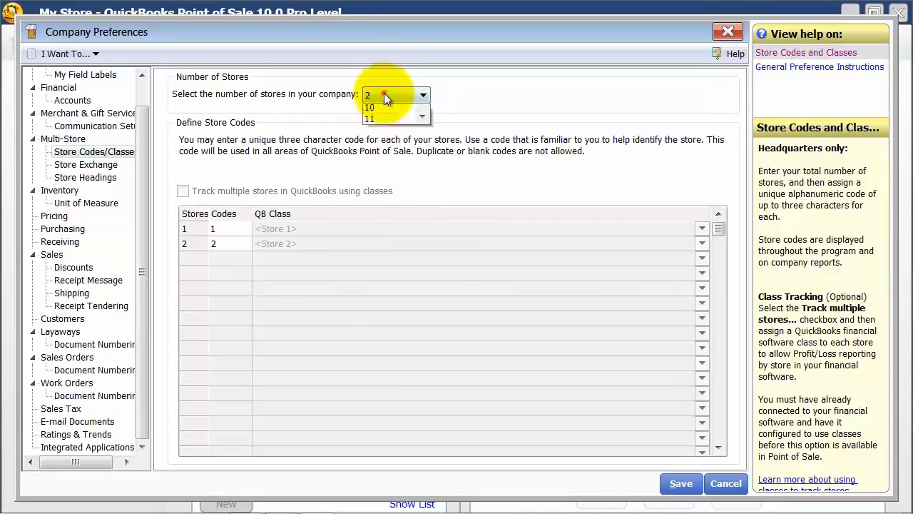
pyautogui.scroll(1, 382, 113)
pyautogui.click(383, 111)
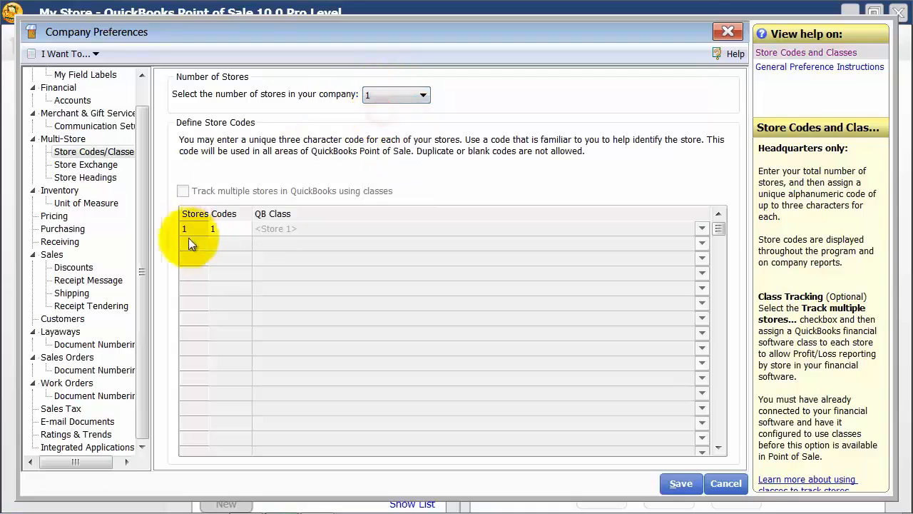
# Review the Store Exchange configuration and options, and the list of stores available for editing under Store Headings
pyautogui.click(110, 165)
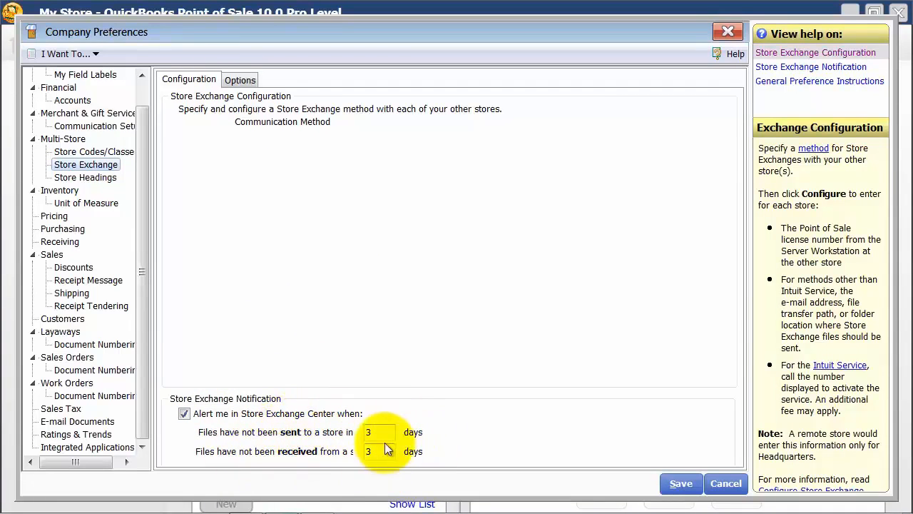
pyautogui.click(240, 80)
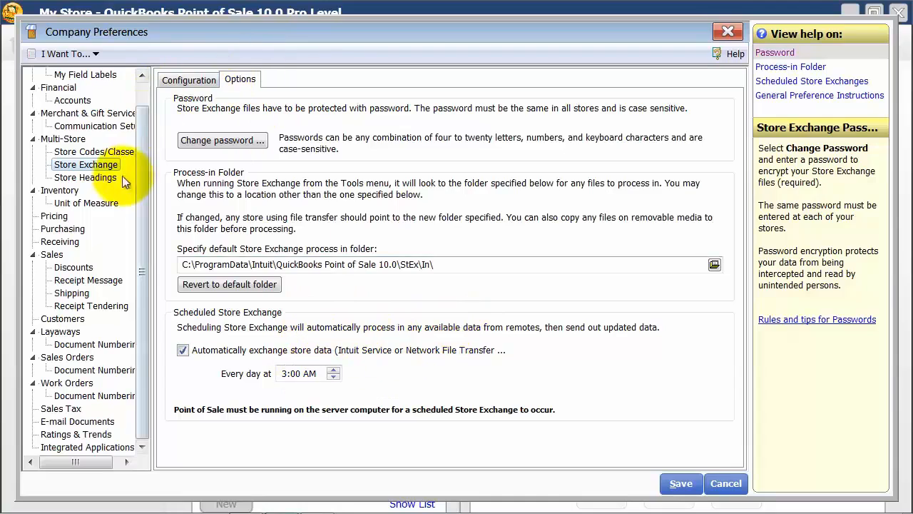
pyautogui.click(103, 177)
pyautogui.click(284, 116)
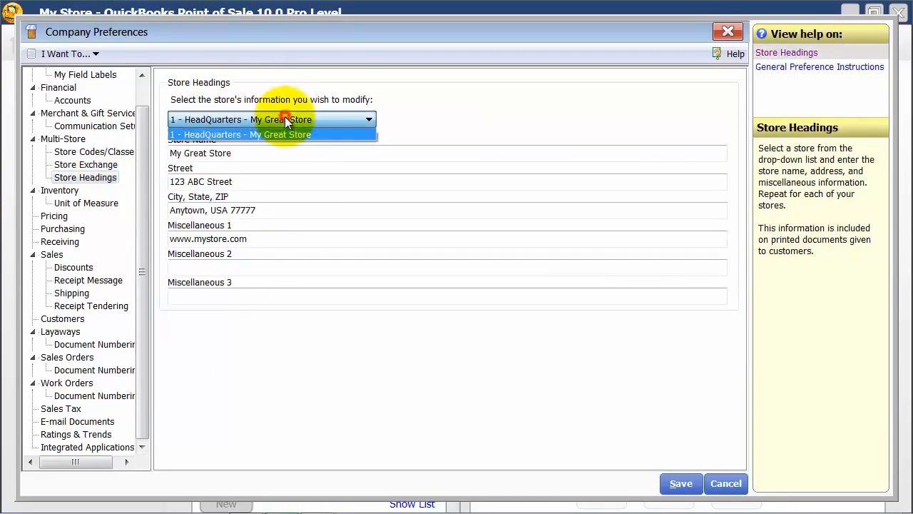
pyautogui.click(285, 116)
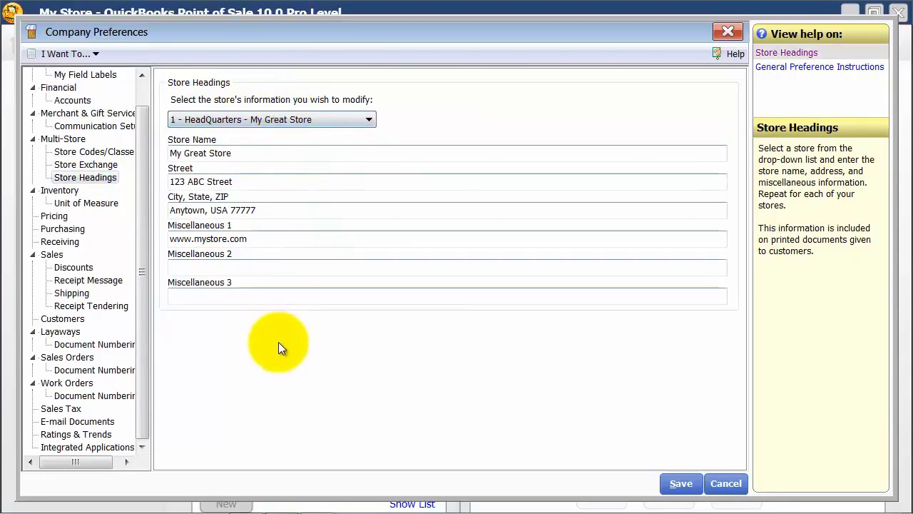
pyautogui.click(219, 121)
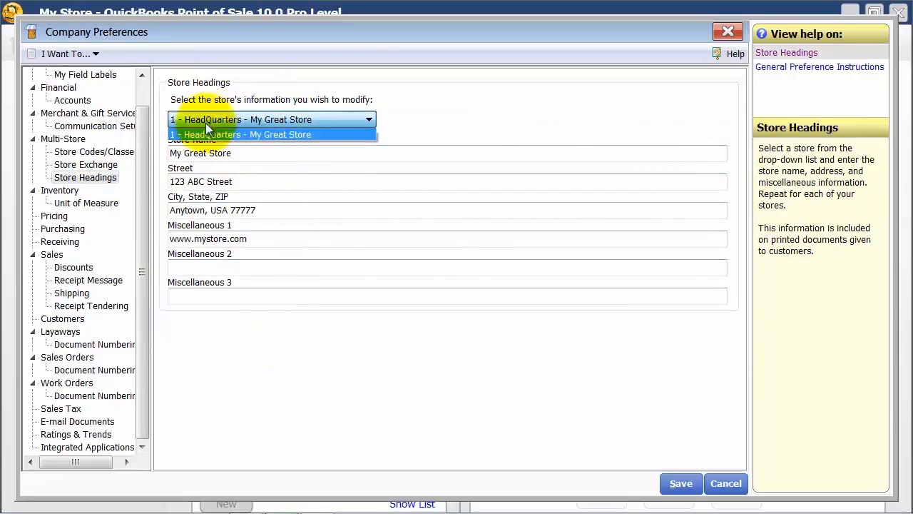
# Try setting the number of stores in the company to 2, and bring up store 2 under Store Headings
pyautogui.click(143, 154)
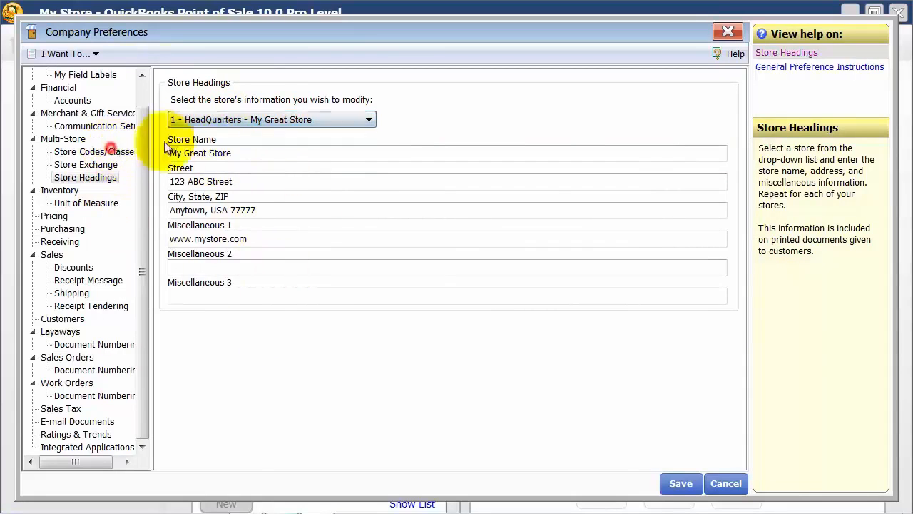
pyautogui.click(121, 151)
pyautogui.click(420, 95)
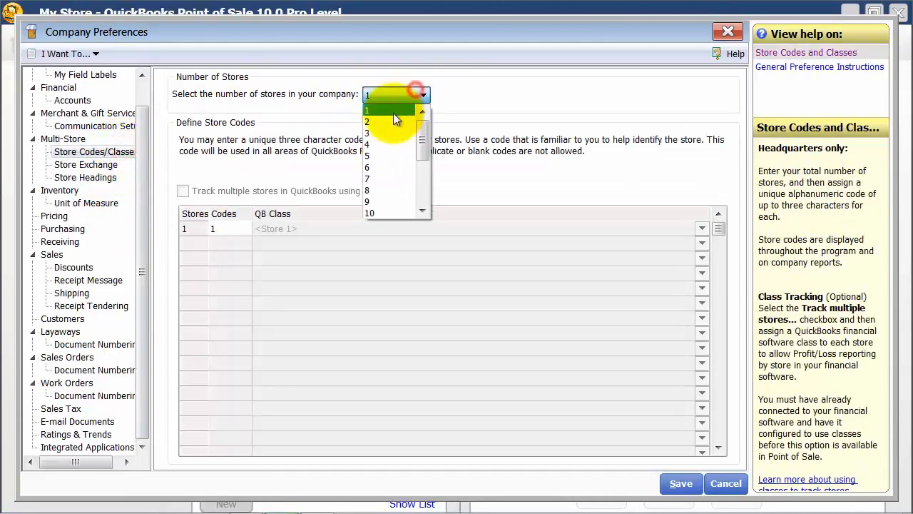
pyautogui.click(396, 122)
pyautogui.click(69, 170)
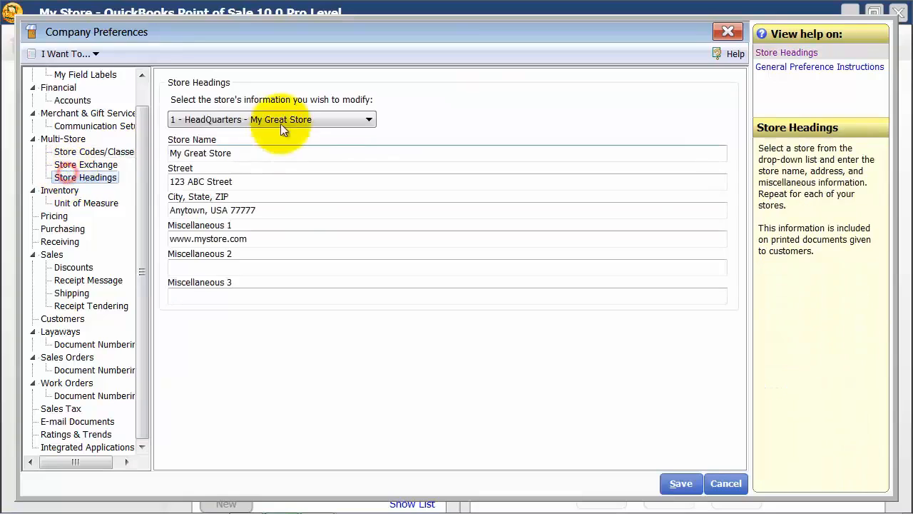
pyautogui.click(281, 123)
pyautogui.click(227, 147)
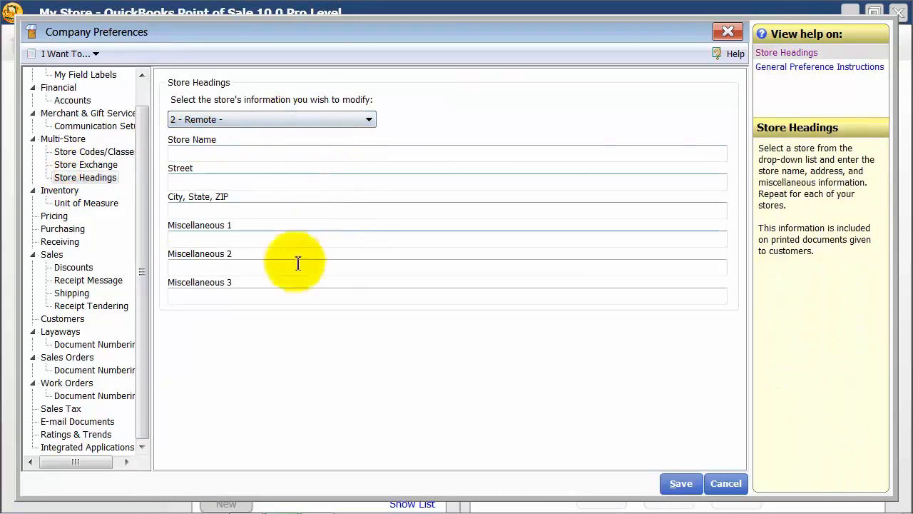
# Return the number of stores in the company to 1 under Store Codes/Classes
pyautogui.click(84, 152)
pyautogui.click(421, 95)
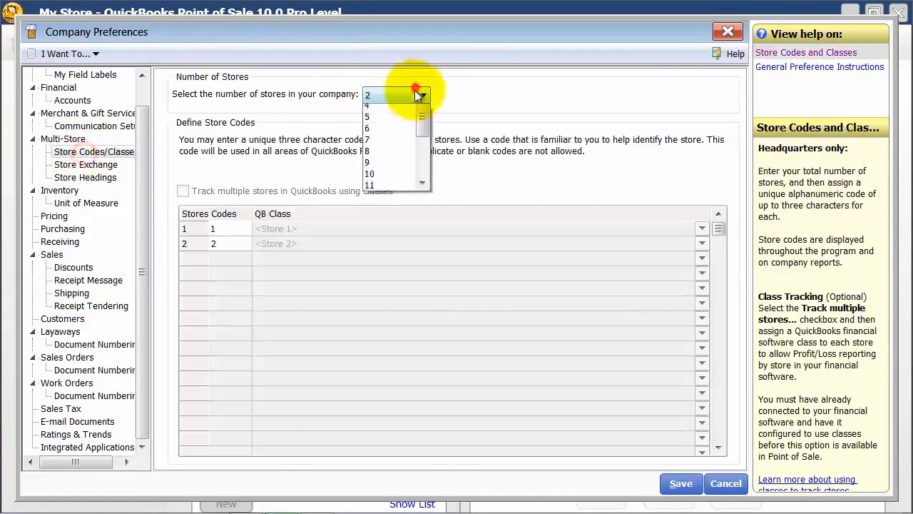
pyautogui.click(376, 113)
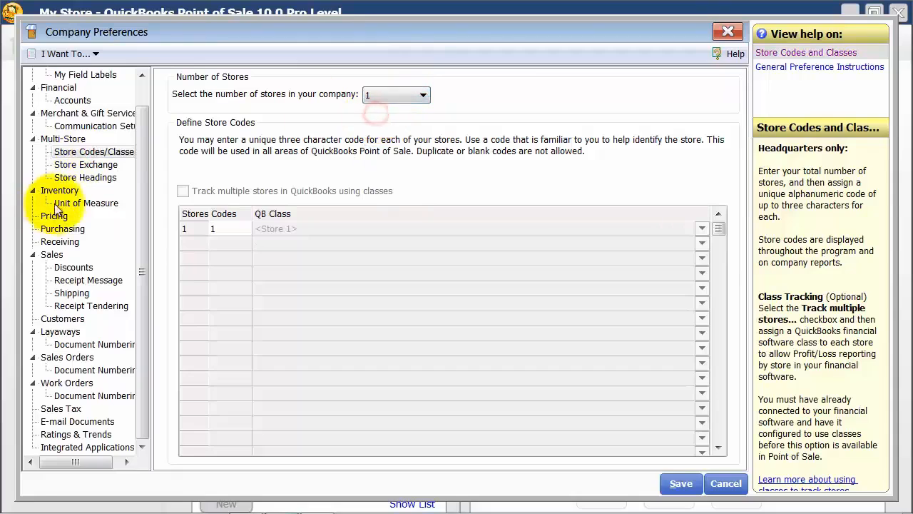
# Review the Inventory preferences, including the quantity options for reorder reminders and the Services, Coupons and Misc quick pick groups
pyautogui.click(61, 194)
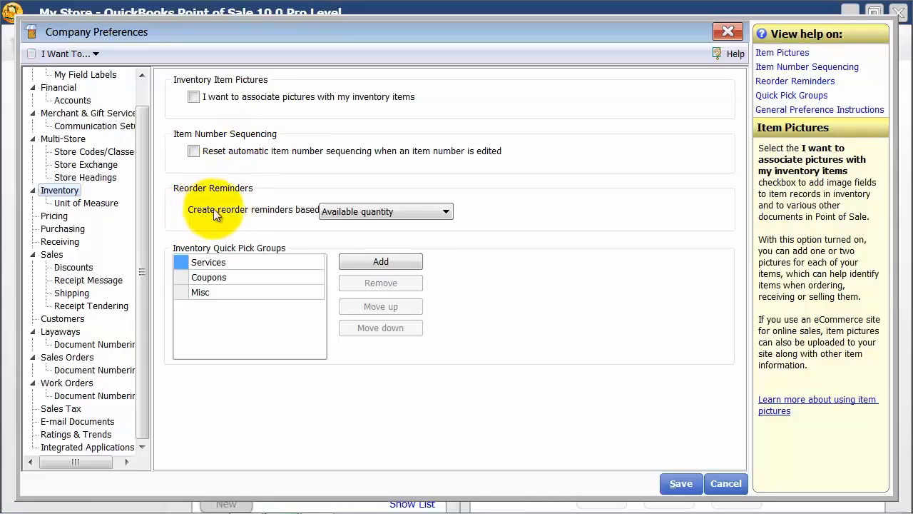
pyautogui.click(389, 212)
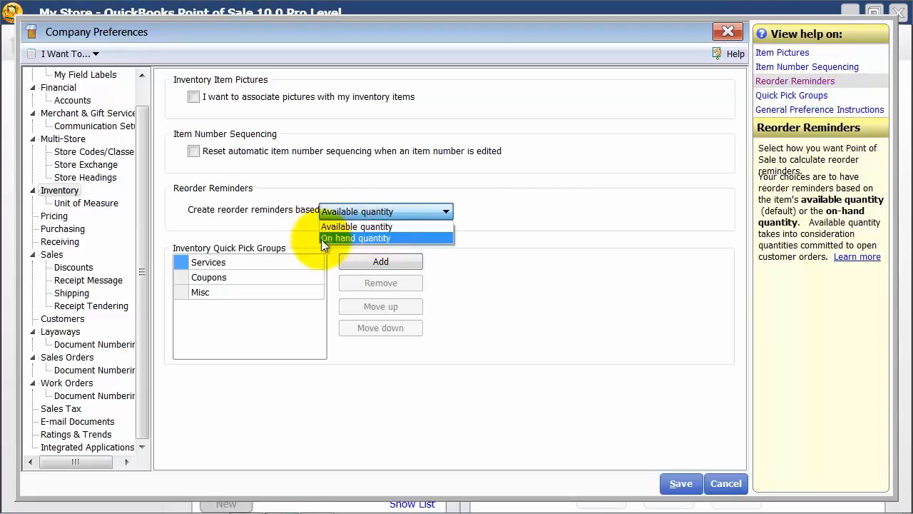
pyautogui.click(356, 227)
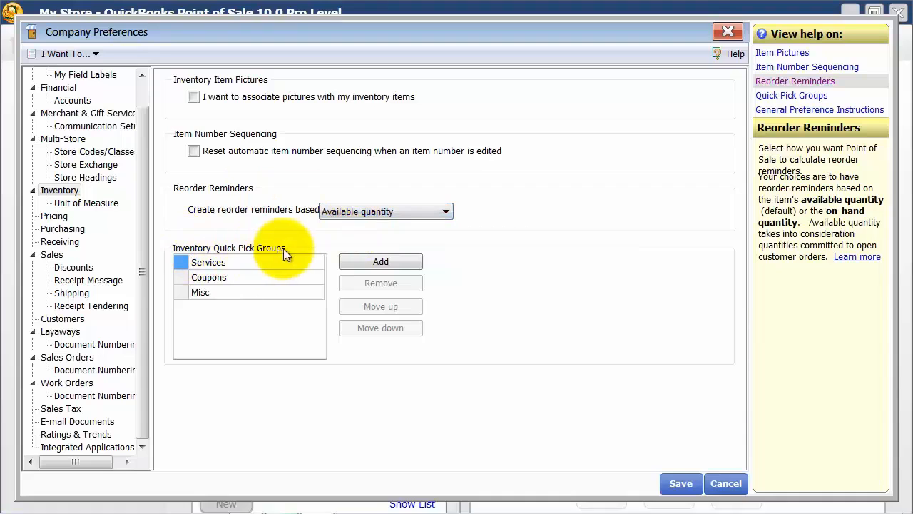
pyautogui.click(201, 261)
pyautogui.click(202, 278)
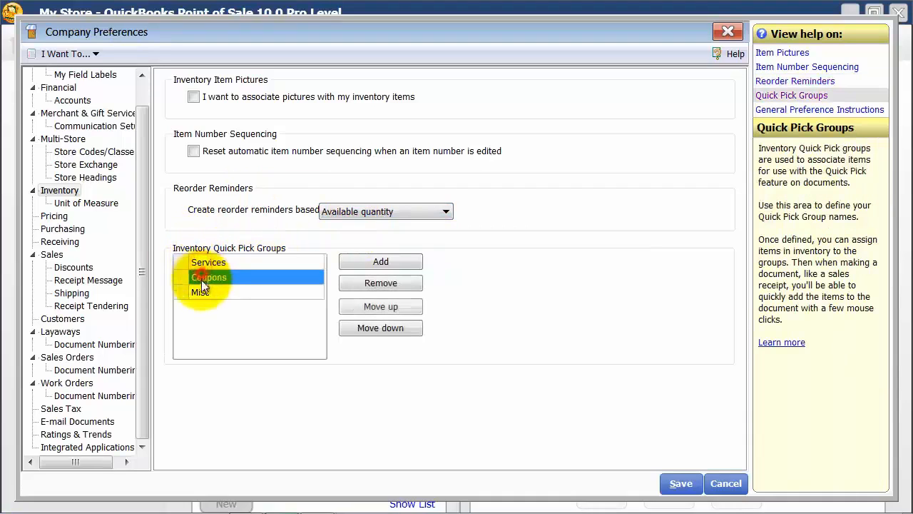
pyautogui.click(214, 291)
pyautogui.click(210, 263)
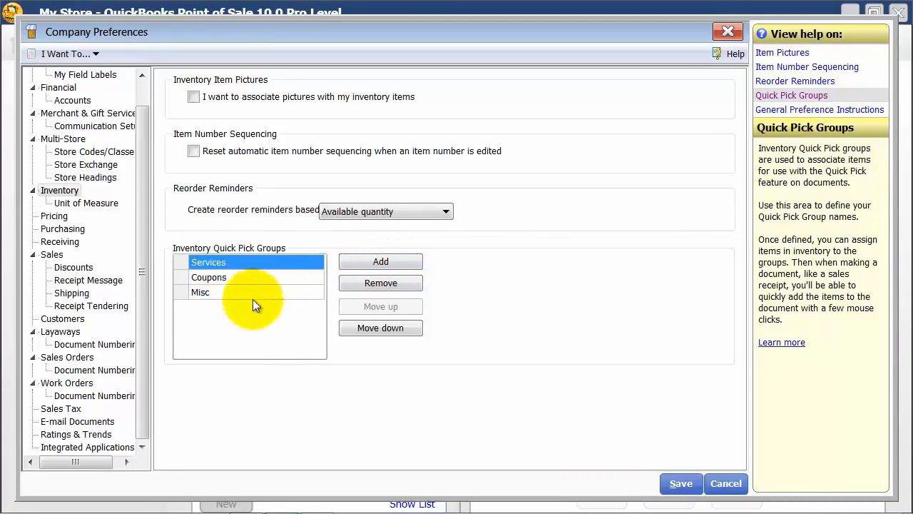
# Add Each and Gross as units of measure in the inventory's Unit of Measure preferences
pyautogui.click(82, 204)
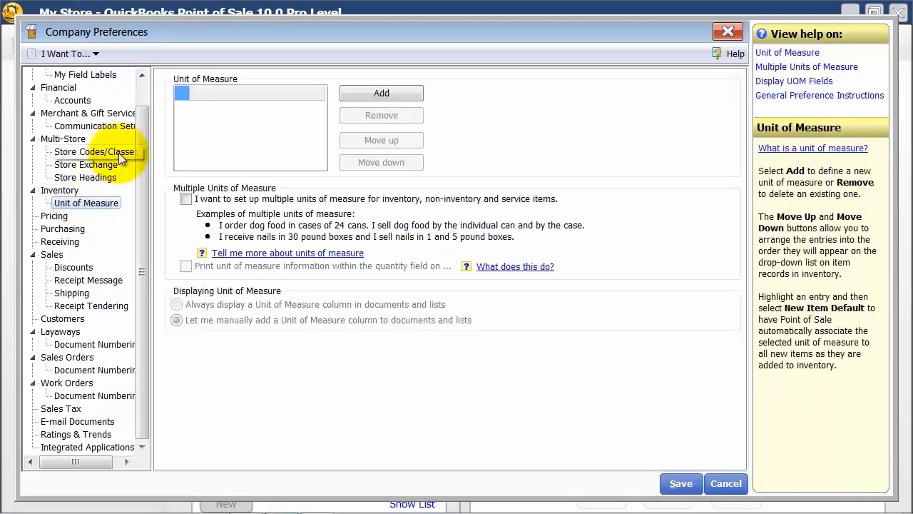
pyautogui.click(358, 95)
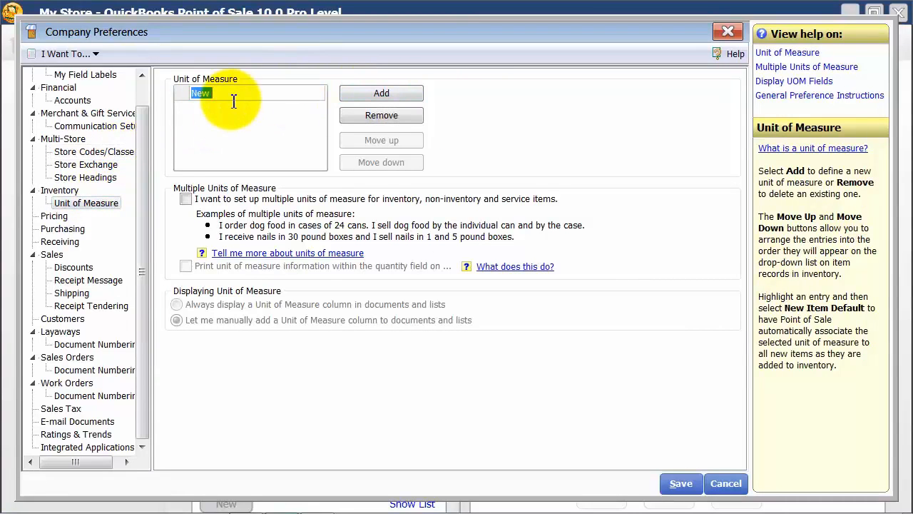
pyautogui.write('Each')
pyautogui.click(240, 149)
pyautogui.click(367, 95)
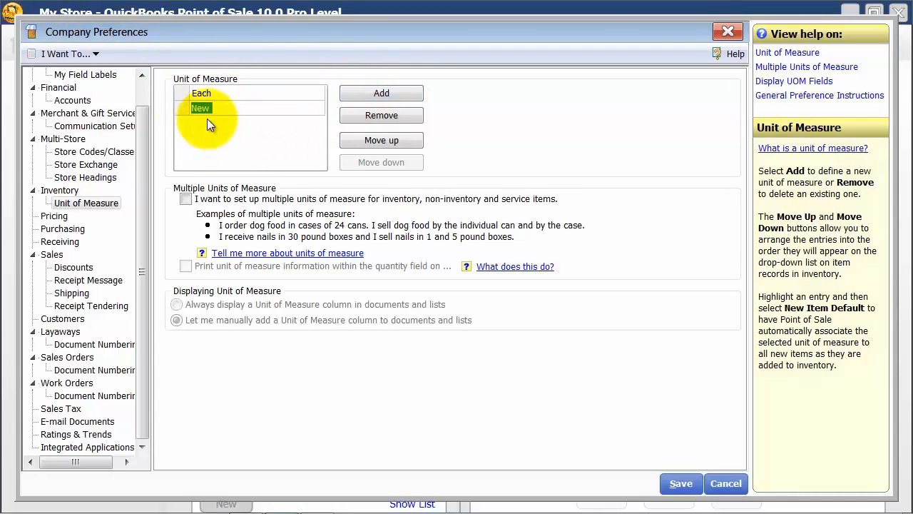
pyautogui.write('Gross')
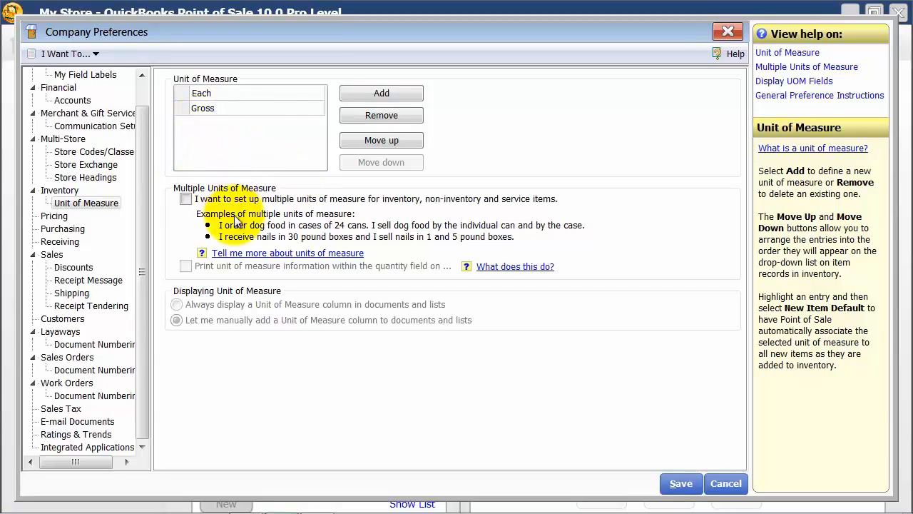
# Enable multiple units of measure for items and choose to always display a Unit of Measure column in documents and lists
pyautogui.click(185, 198)
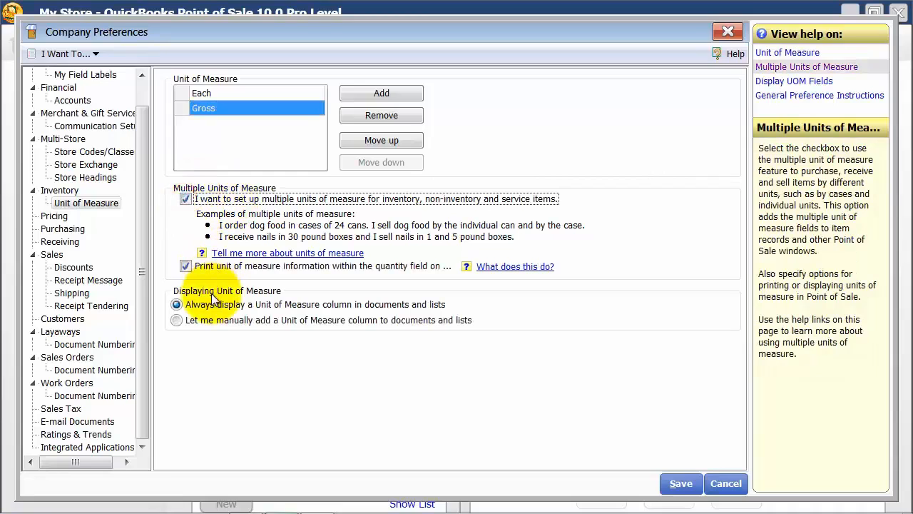
pyautogui.click(224, 224)
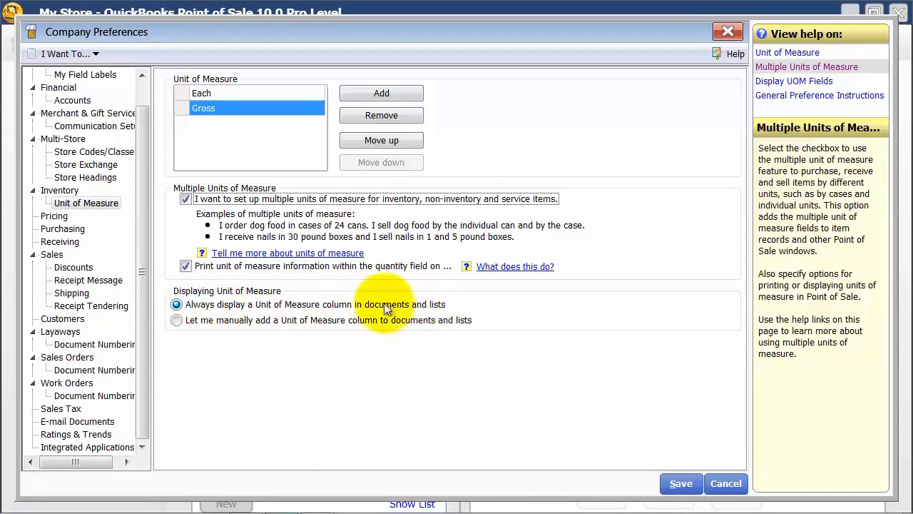
pyautogui.click(176, 321)
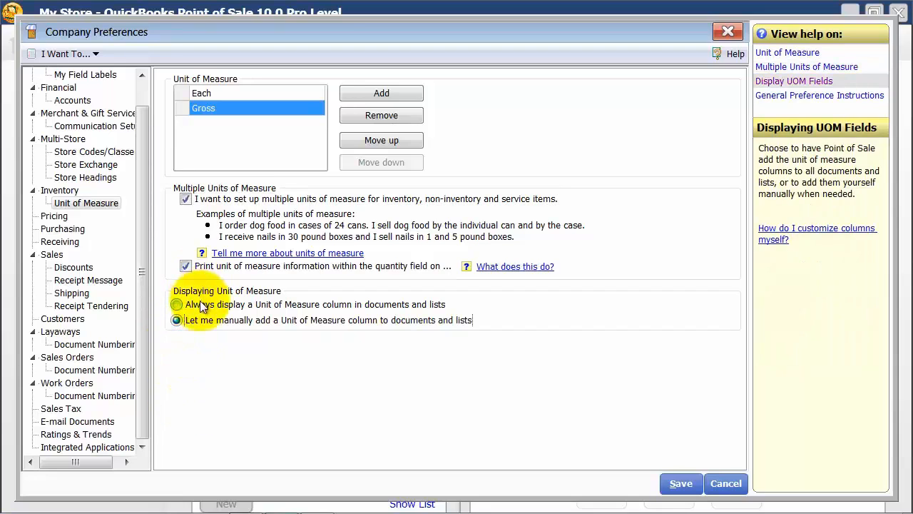
pyautogui.click(177, 306)
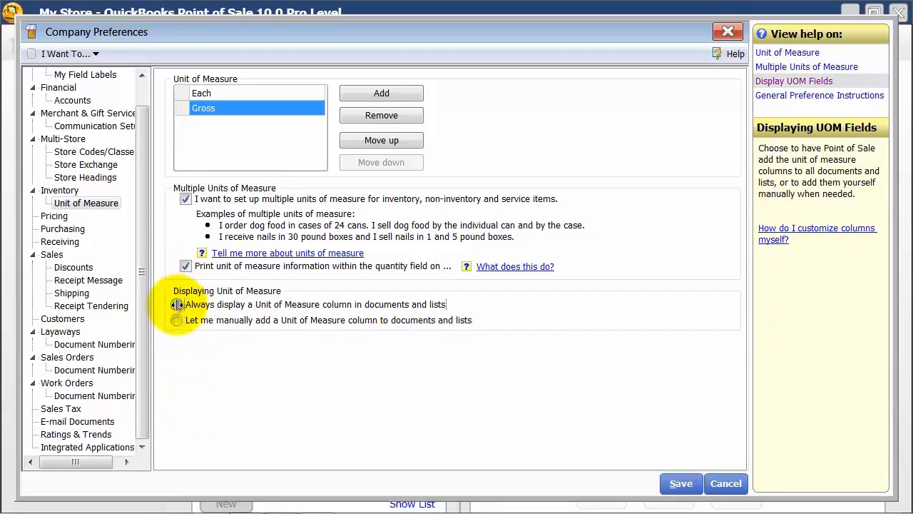
# Try Wholesale as the default price level in the Pricing preferences, and return it to Regular Price
pyautogui.click(56, 216)
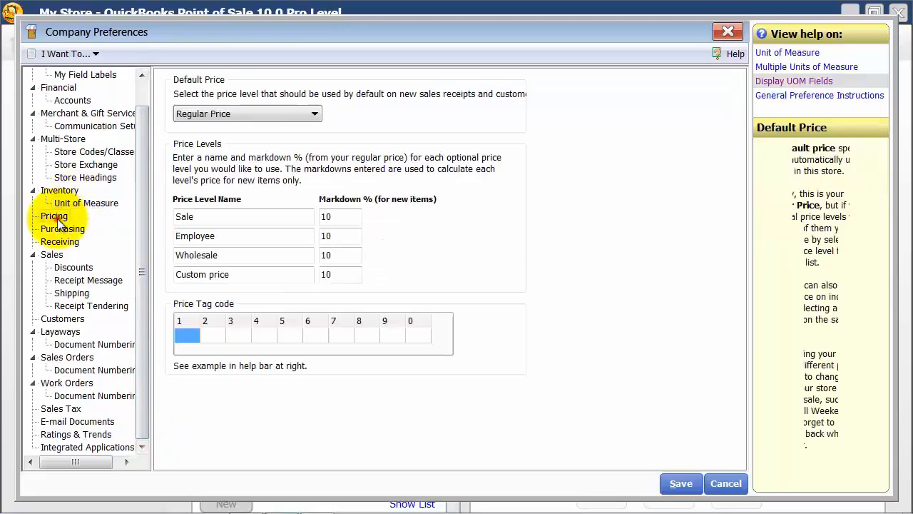
pyautogui.click(278, 120)
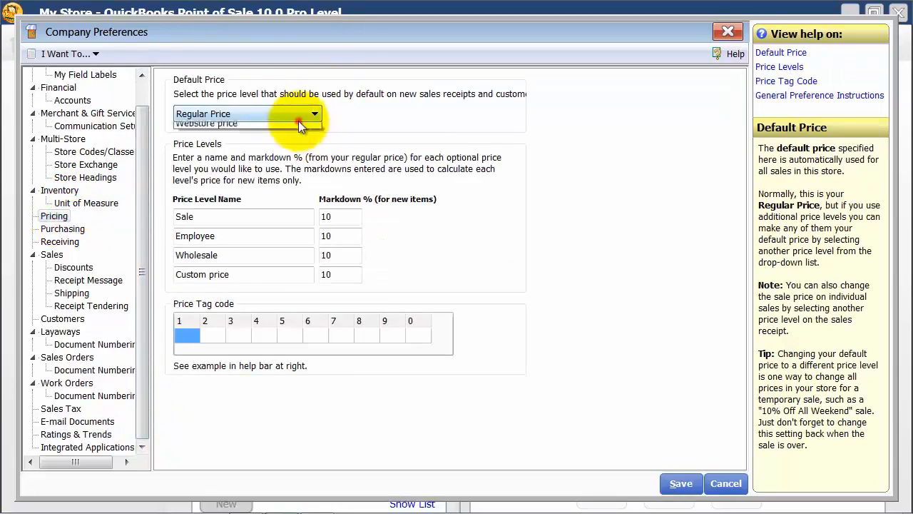
pyautogui.click(294, 117)
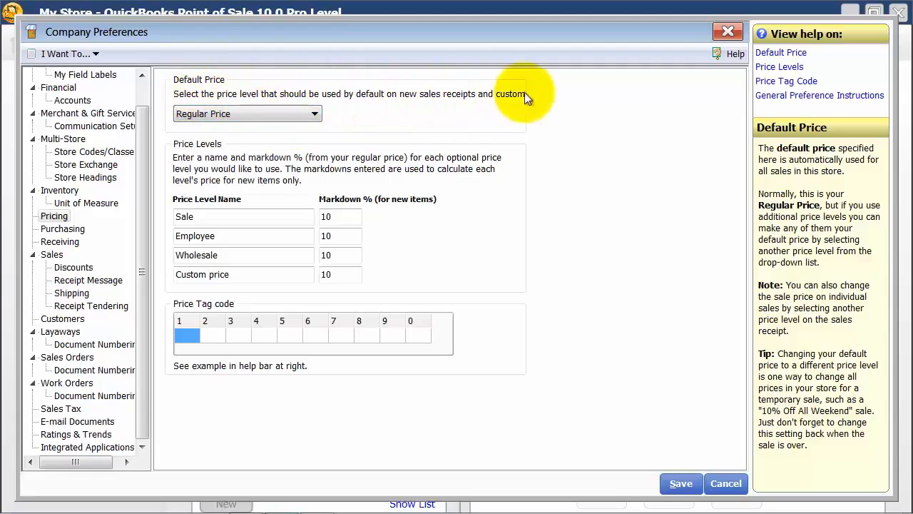
pyautogui.click(305, 115)
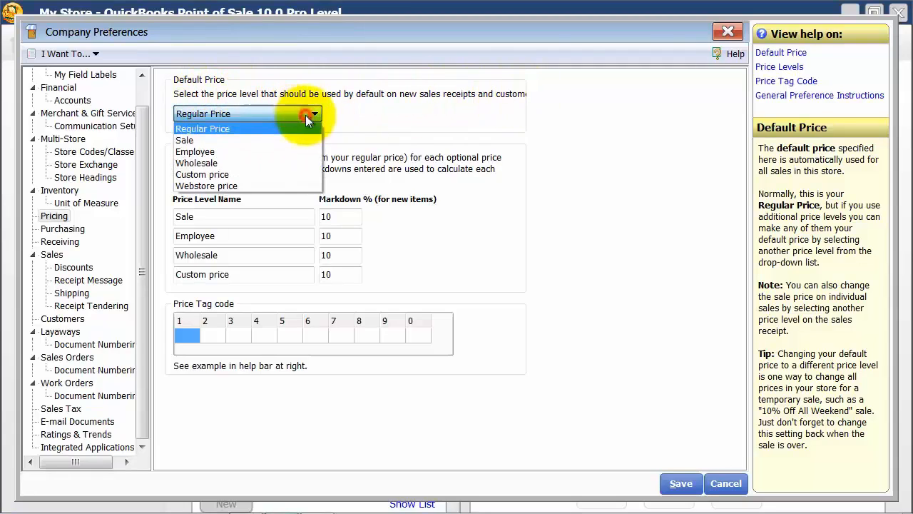
pyautogui.click(219, 164)
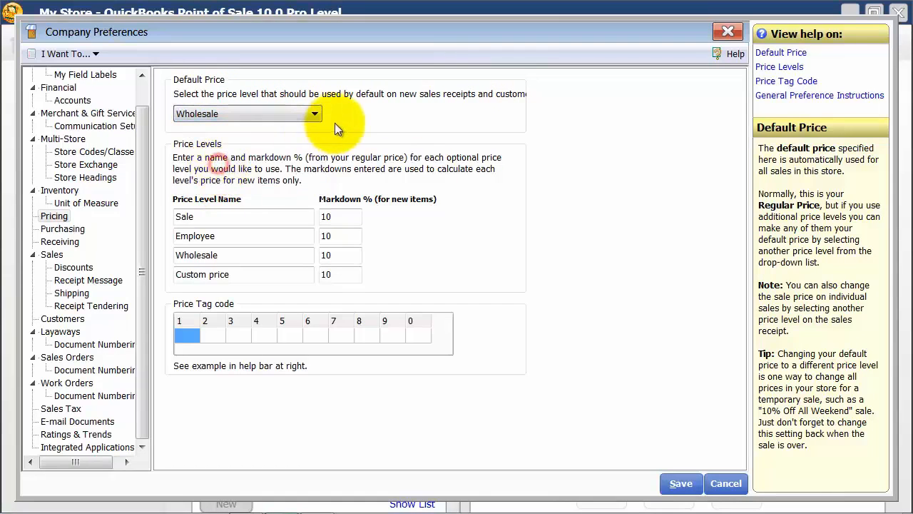
pyautogui.click(299, 117)
pyautogui.click(240, 129)
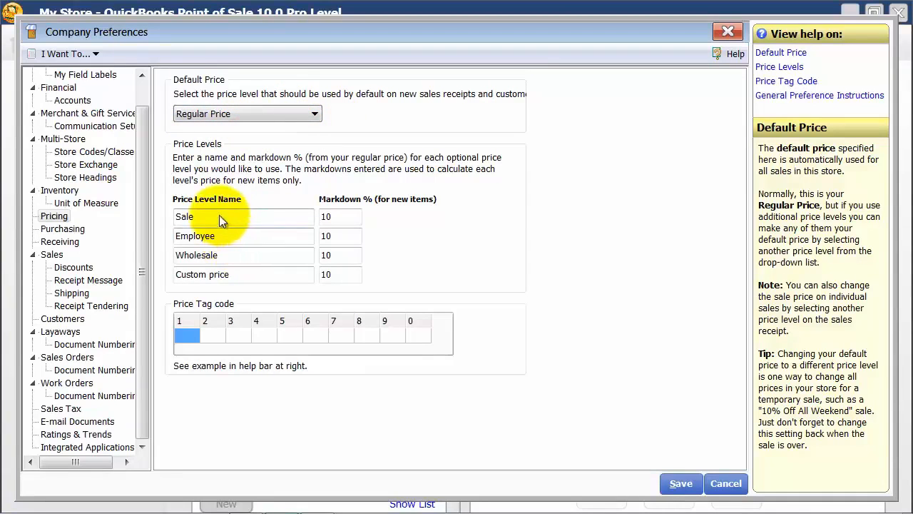
# Set the new-item markdown to 25% for the Employee price level and 20% for the Wholesale price level
pyautogui.click(218, 216)
pyautogui.click(350, 213)
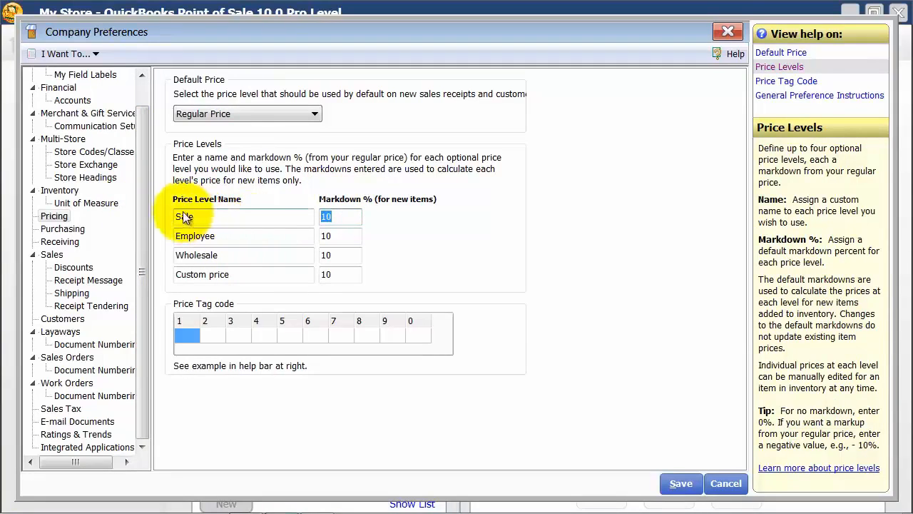
pyautogui.click(332, 236)
pyautogui.write('25')
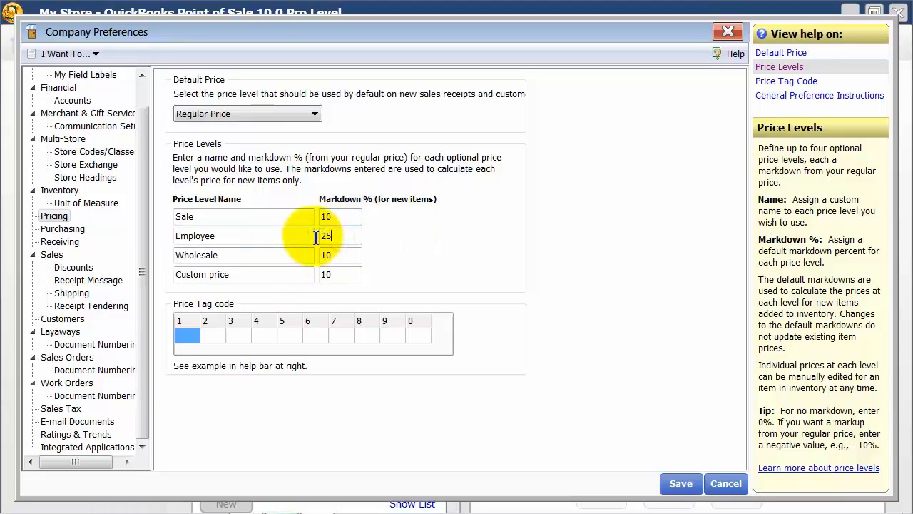
pyautogui.click(328, 254)
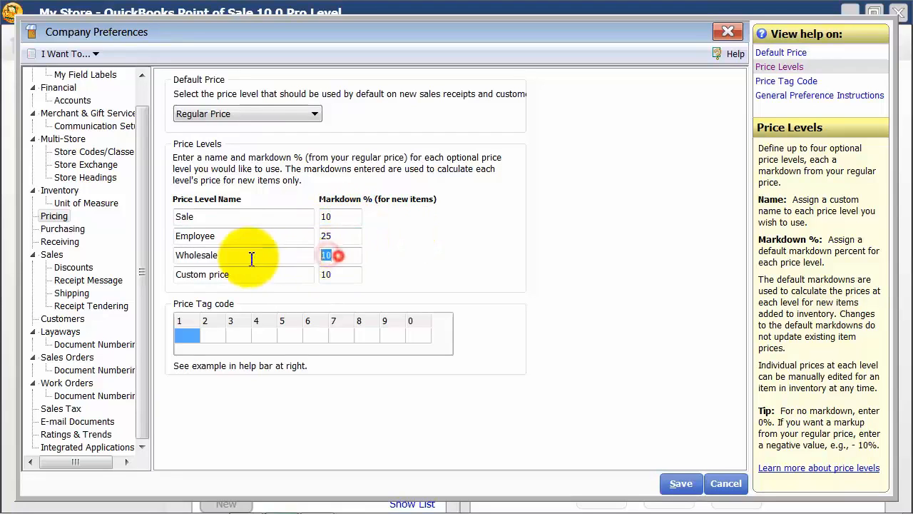
pyautogui.write('20')
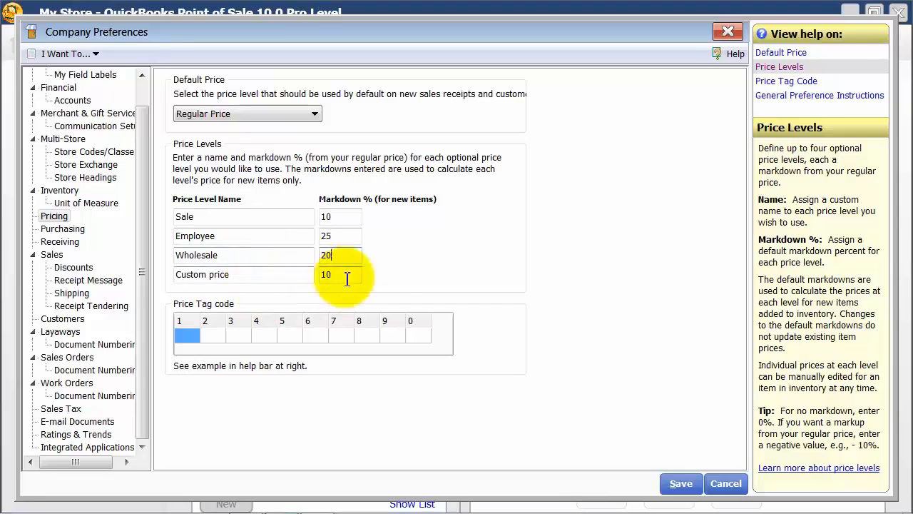
pyautogui.click(241, 278)
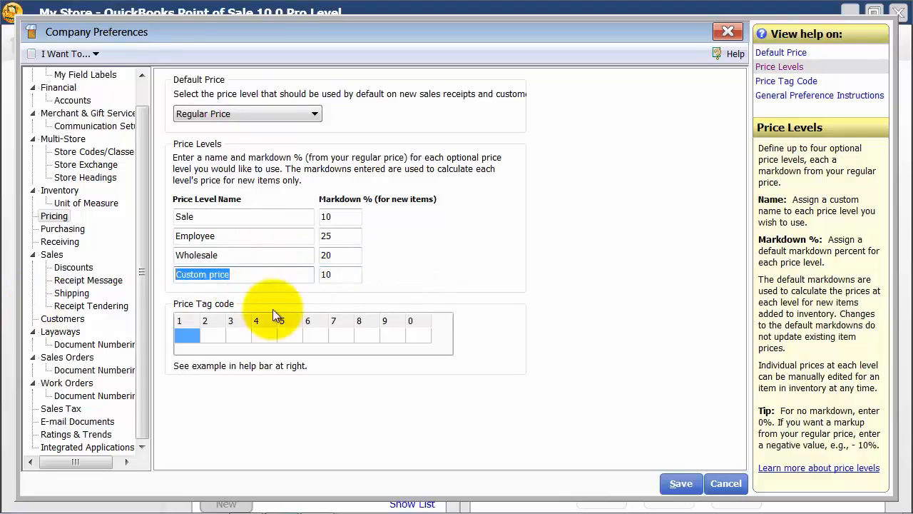
# Review the purchase order numbering methods in the Purchasing preferences and set the starting number to 1500
pyautogui.click(61, 230)
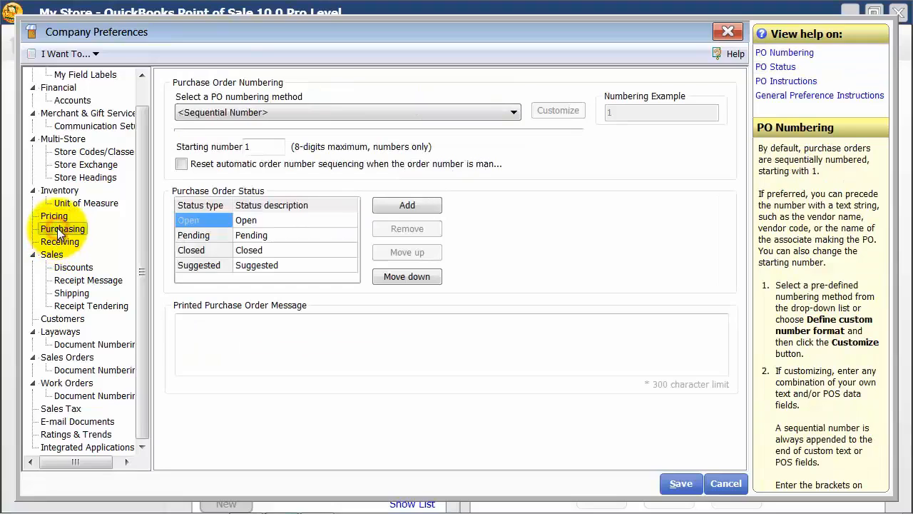
pyautogui.click(311, 112)
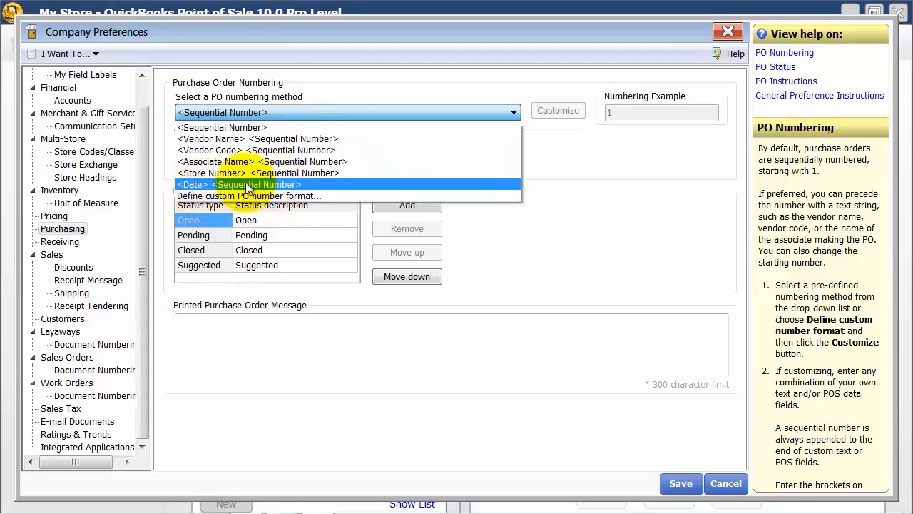
pyautogui.click(338, 76)
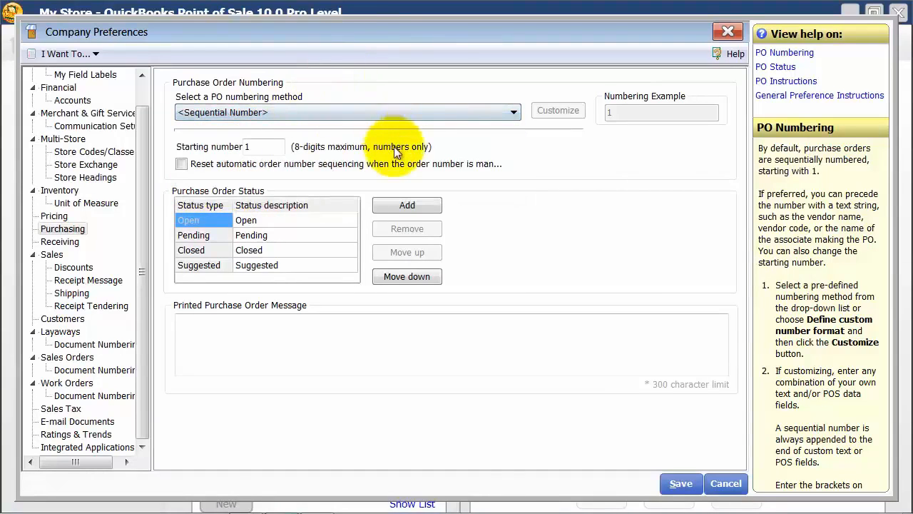
pyautogui.doubleClick(266, 149)
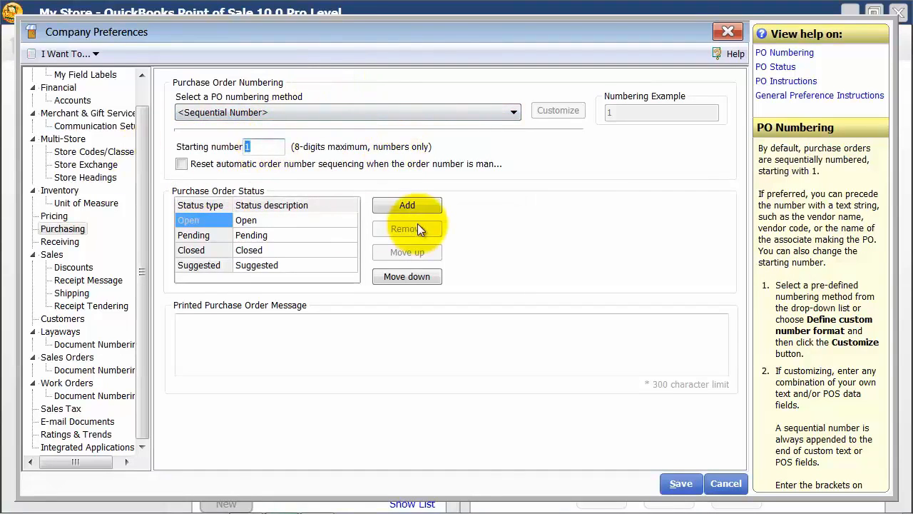
pyautogui.write('1500')
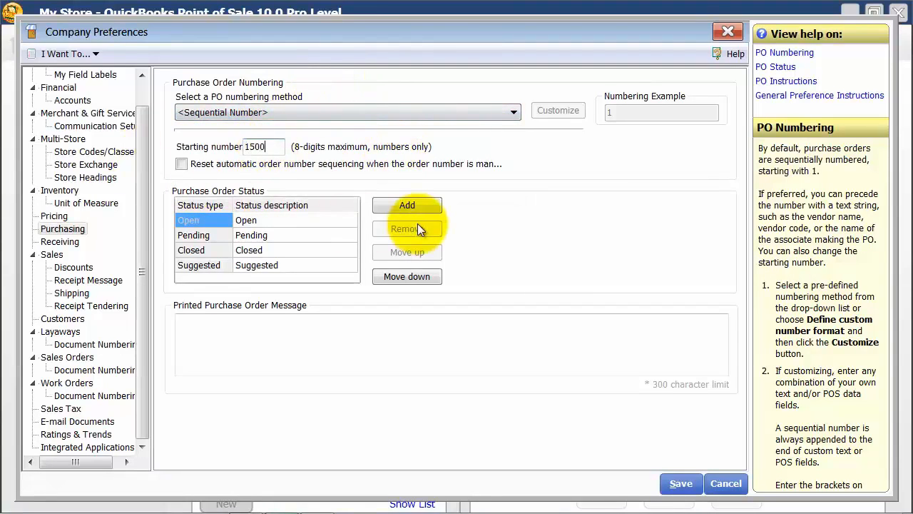
# Try resetting automatic purchase order number sequencing, turn it off again, and look at the Pending and Open status descriptions
pyautogui.click(182, 164)
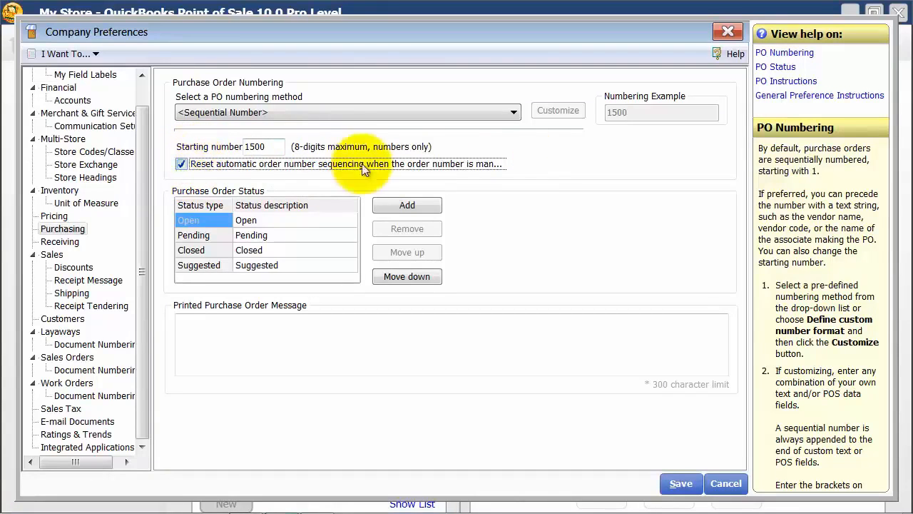
pyautogui.click(181, 163)
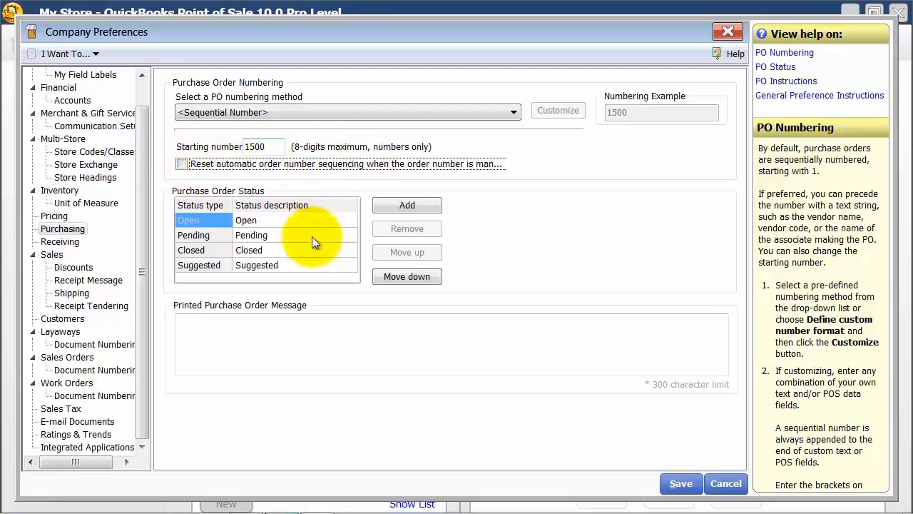
pyautogui.click(246, 235)
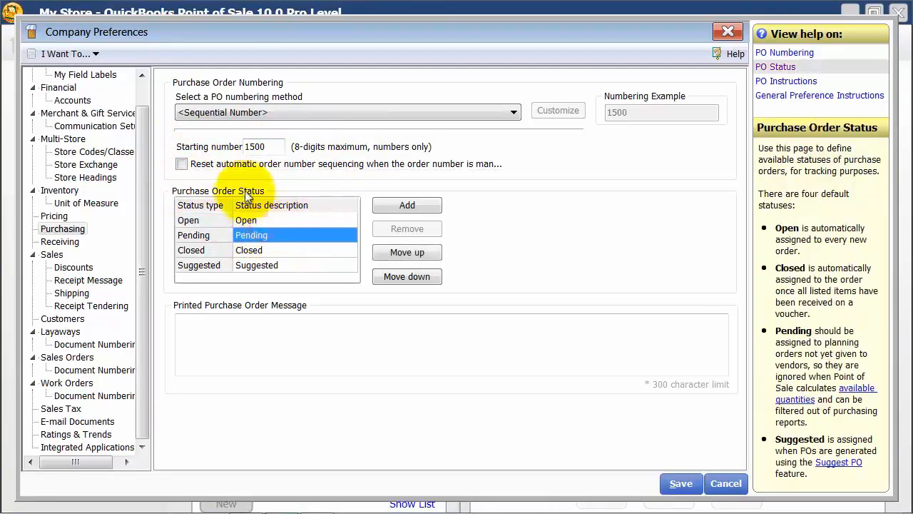
pyautogui.click(260, 221)
pyautogui.click(260, 221)
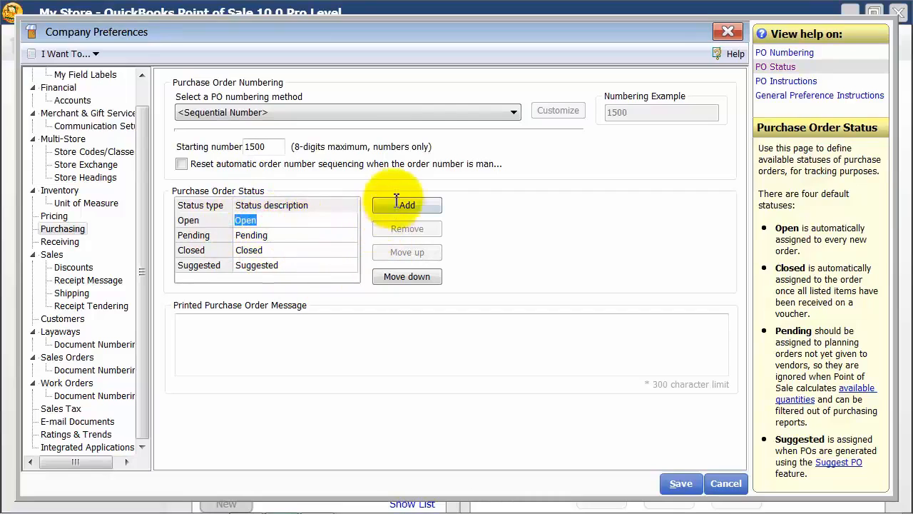
# Set the printed purchase order message to "Please note that we are not open on weekends and do not take weekend delivery." and save the preferences
pyautogui.click(271, 341)
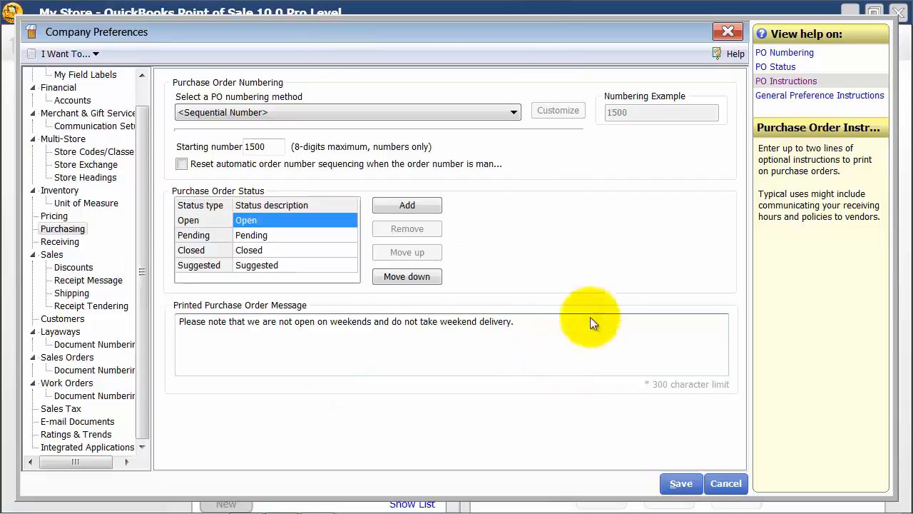
pyautogui.click(679, 484)
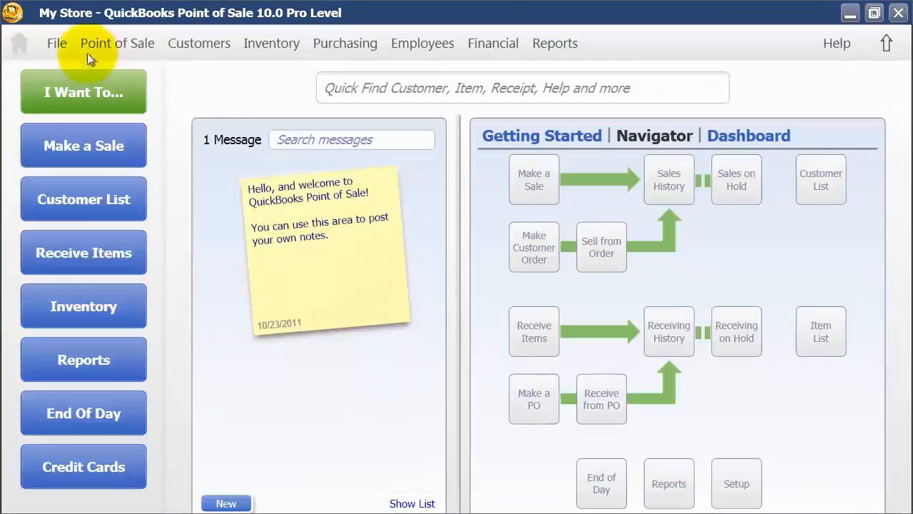
# Reopen the company preferences and review the Receiving voucher options, including the printed voucher message
pyautogui.click(63, 43)
pyautogui.click(159, 214)
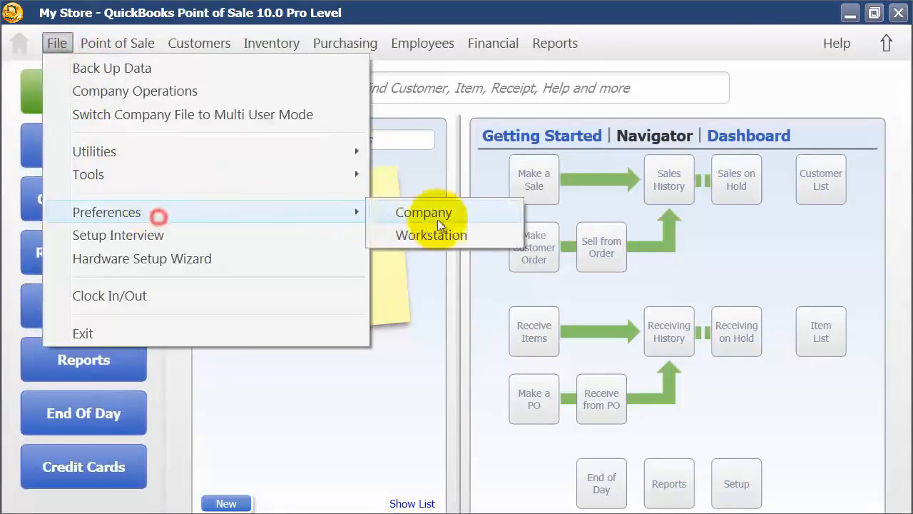
pyautogui.click(453, 214)
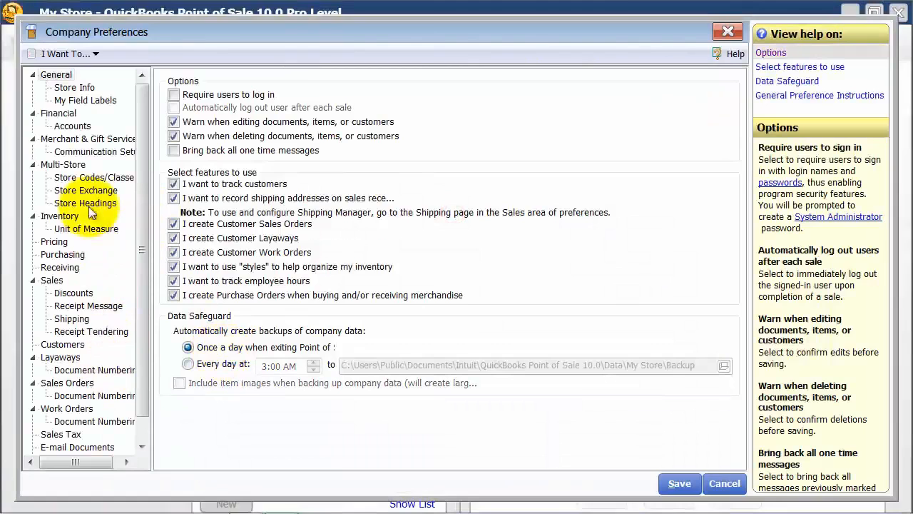
pyautogui.click(75, 267)
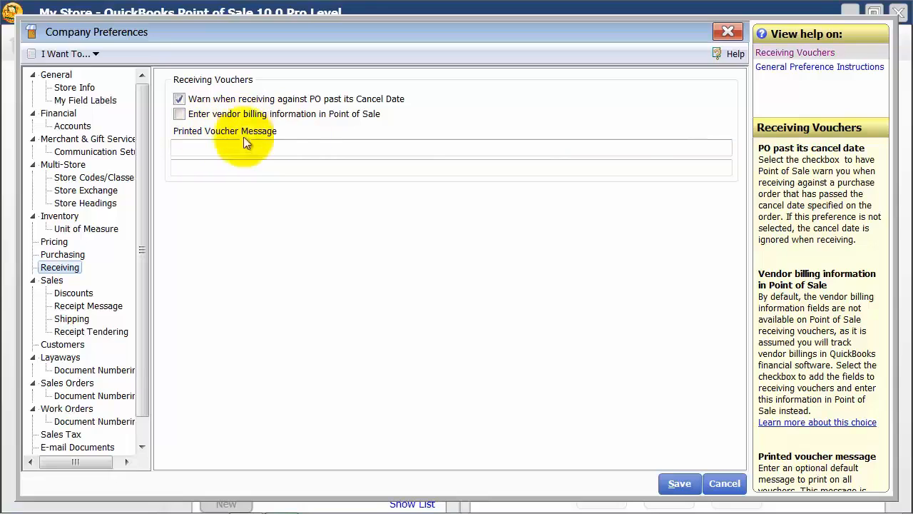
pyautogui.click(212, 147)
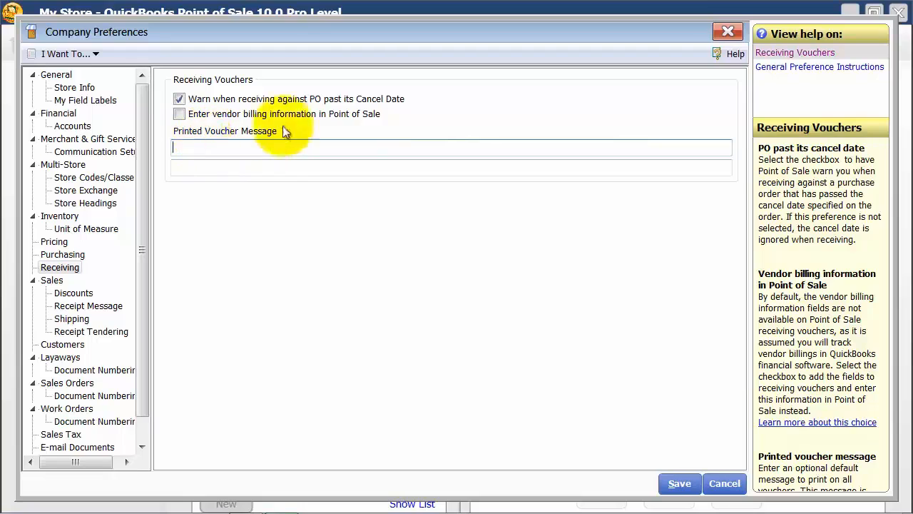
# In the Sales preferences, set the customer name order on receipts and customer orders to First Last
pyautogui.click(51, 281)
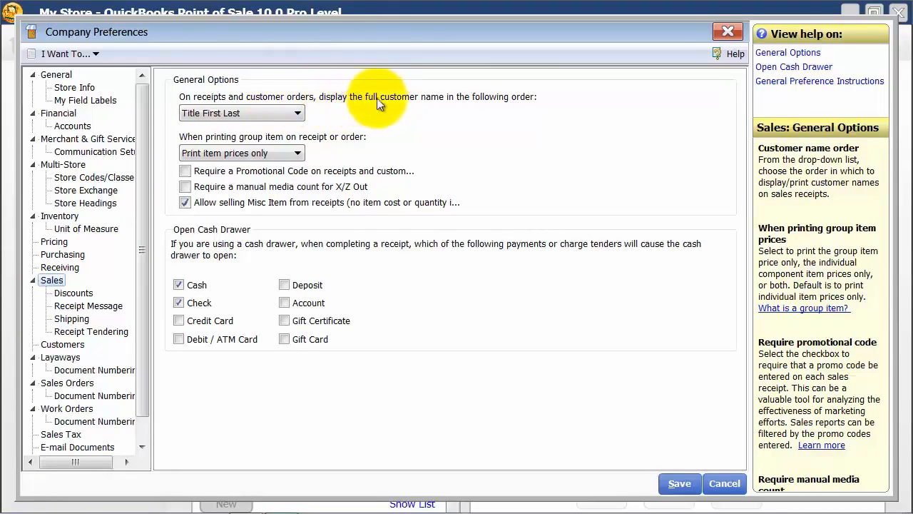
pyautogui.click(262, 114)
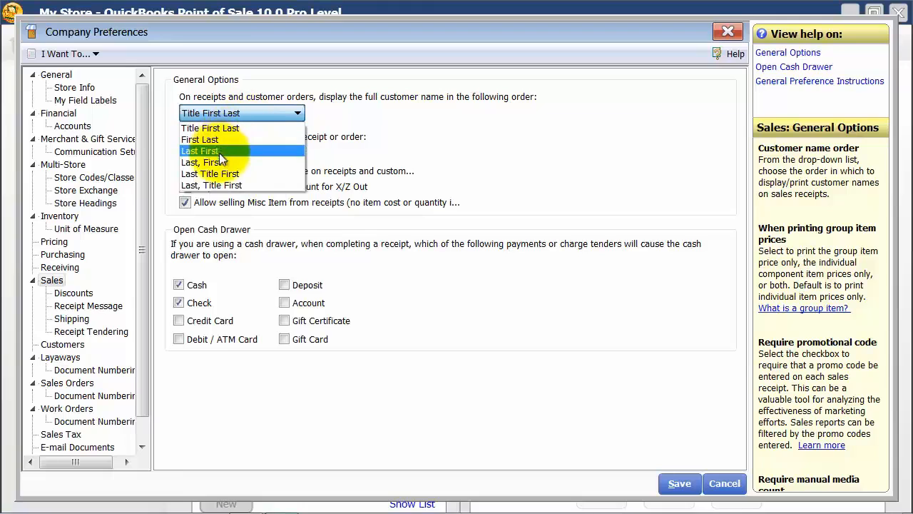
pyautogui.click(204, 140)
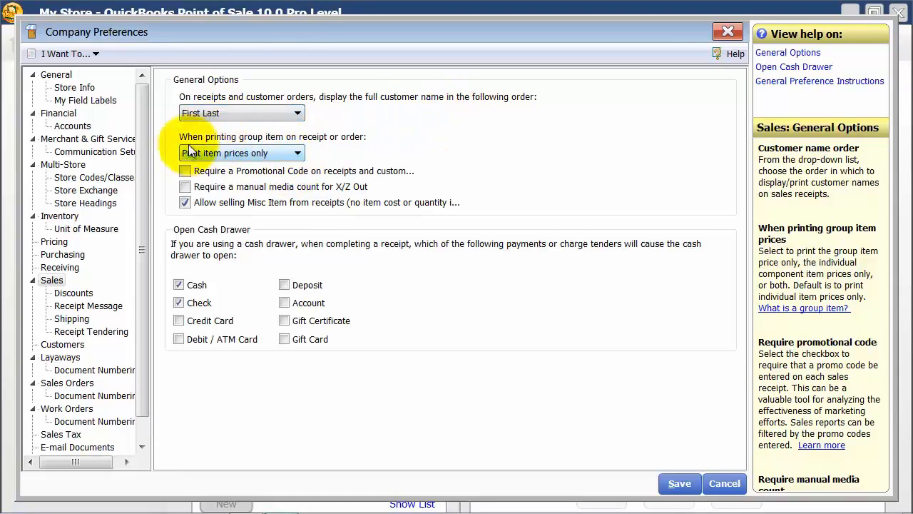
# Print the group price only for group items on receipts or orders, and disallow selling Misc Item from receipts
pyautogui.click(268, 153)
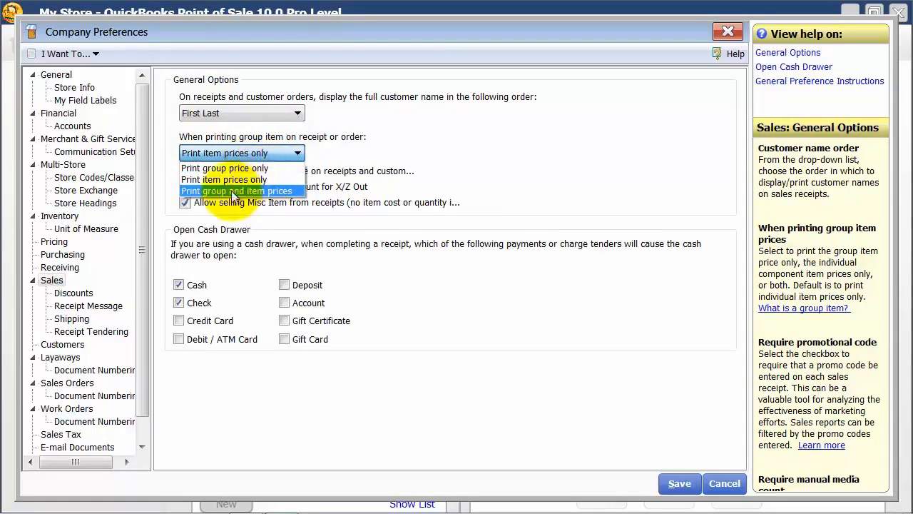
pyautogui.click(261, 169)
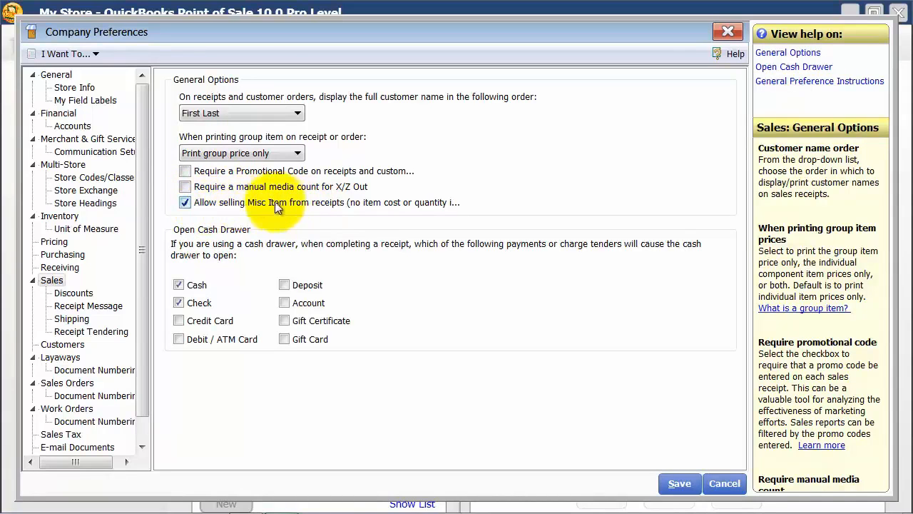
pyautogui.click(184, 204)
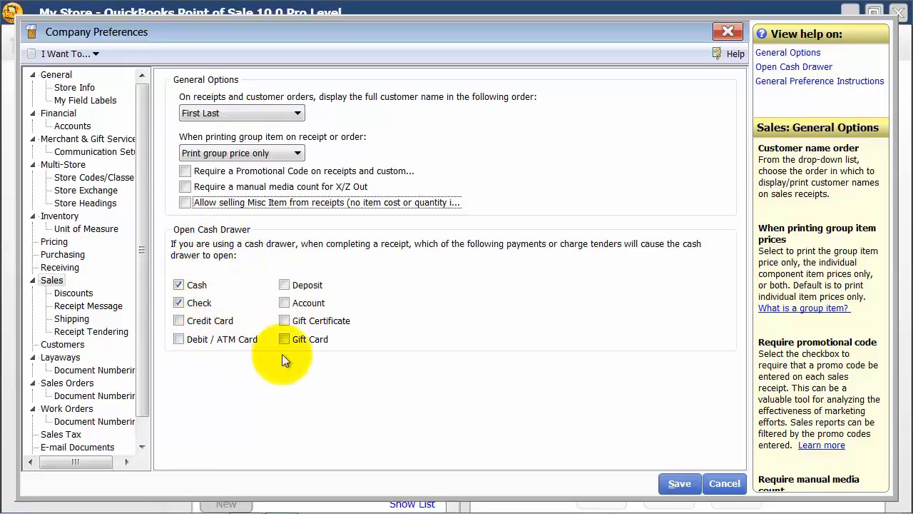
# In the sales Discounts preferences, try requiring a discount reason for manual discounts and turn the requirement off again
pyautogui.click(74, 294)
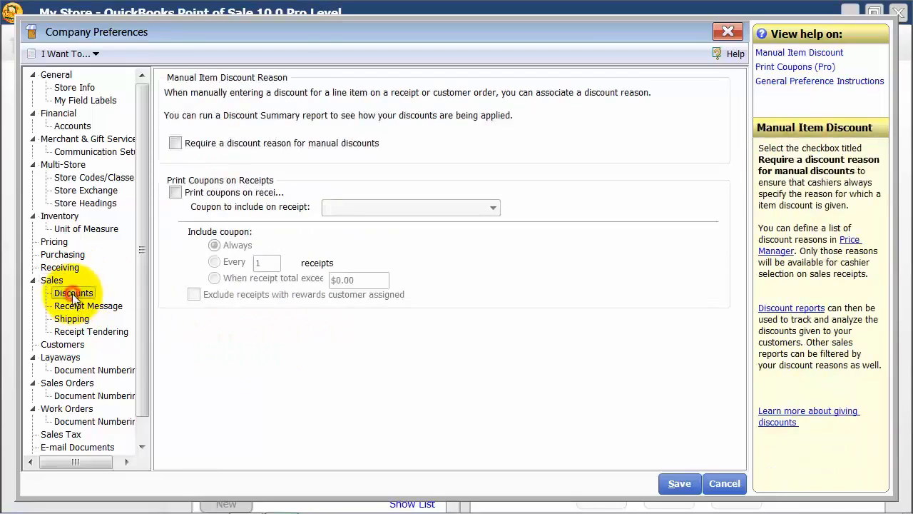
pyautogui.click(177, 144)
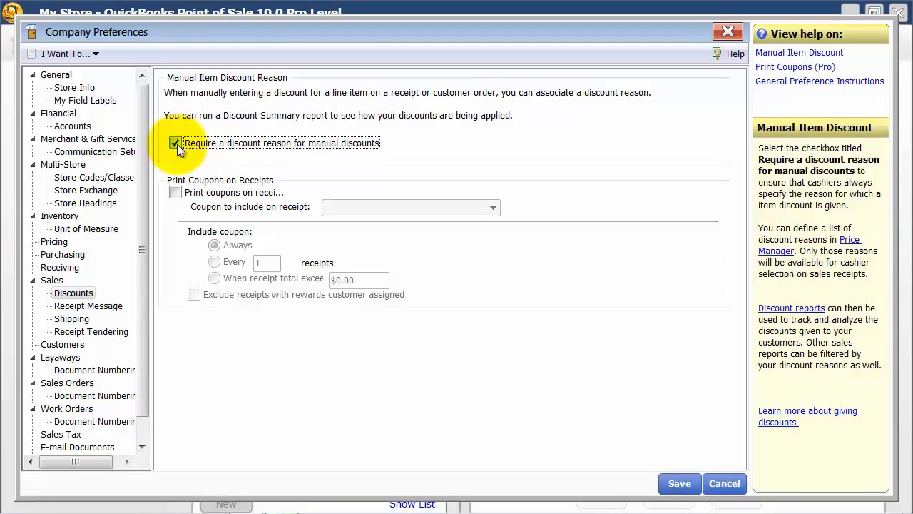
pyautogui.click(177, 144)
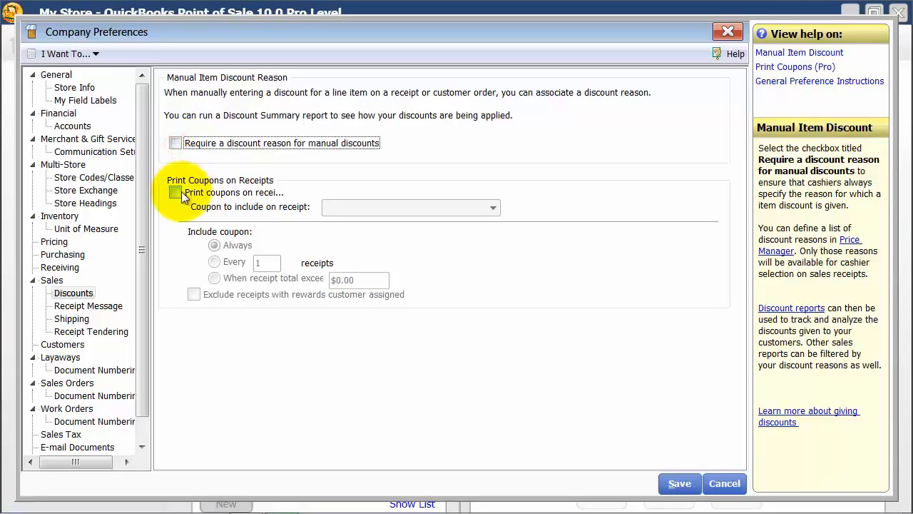
# Enable printing coupons on receipts and include the coupon only when the receipt total exceeds $100.00
pyautogui.click(181, 191)
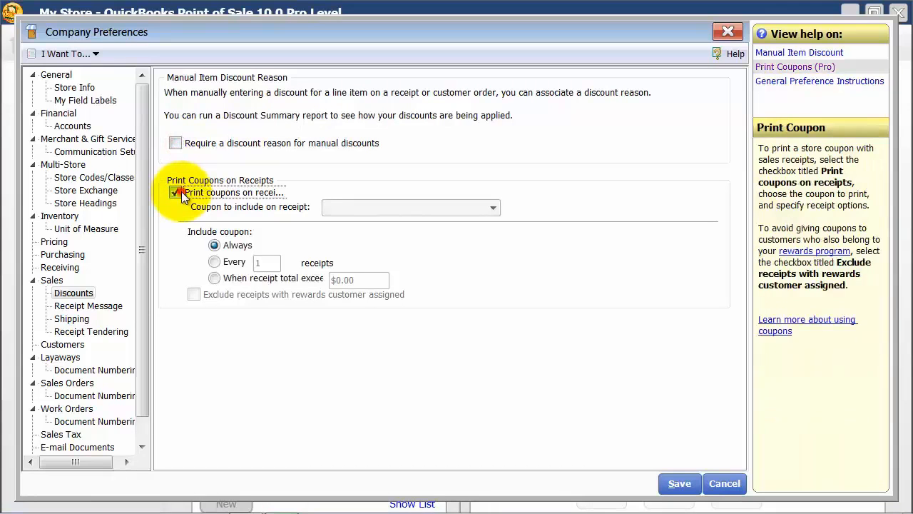
pyautogui.click(467, 214)
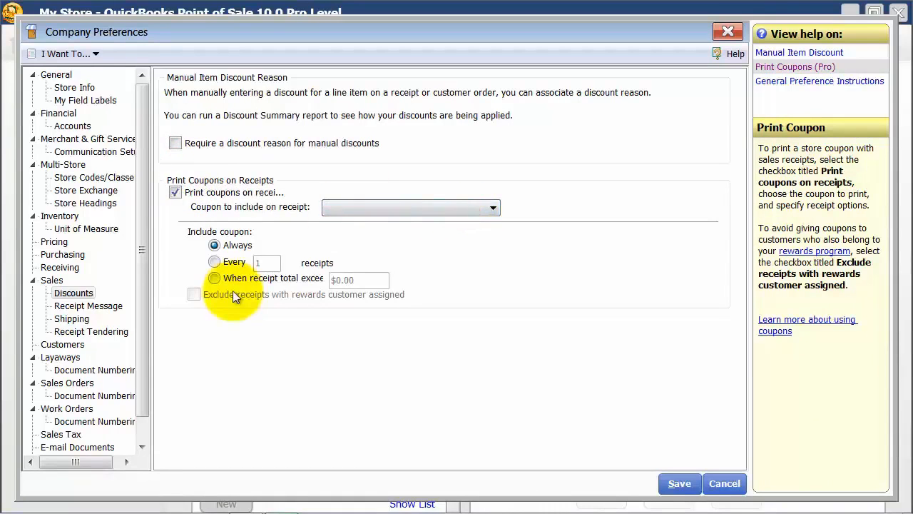
pyautogui.click(222, 263)
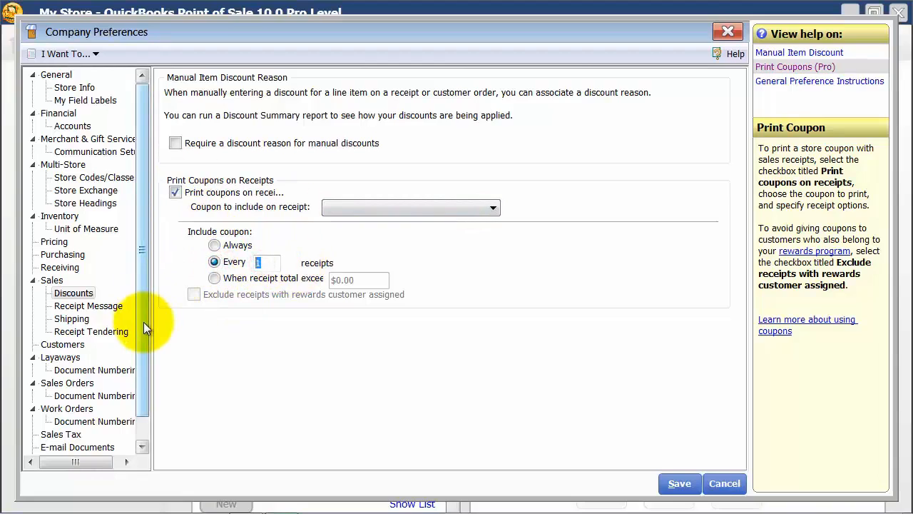
pyautogui.click(223, 282)
pyautogui.click(377, 281)
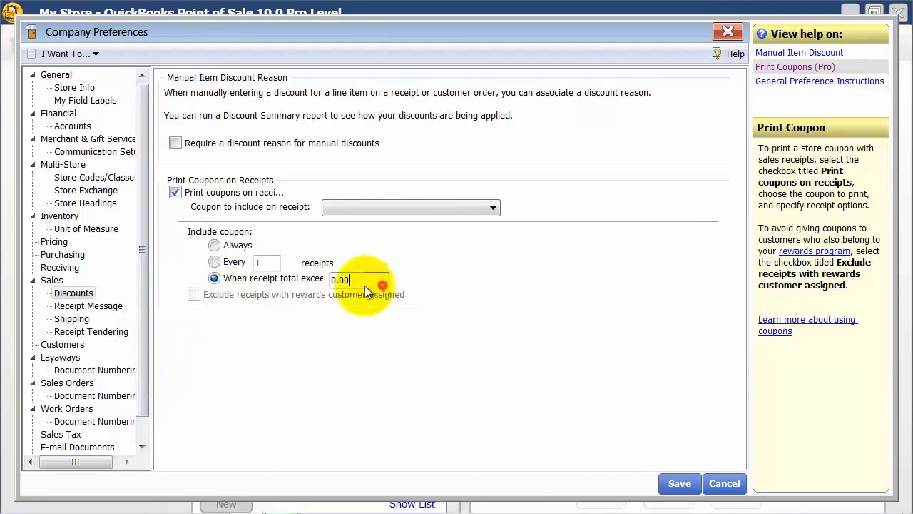
pyautogui.write('100')
pyautogui.press('Tab')
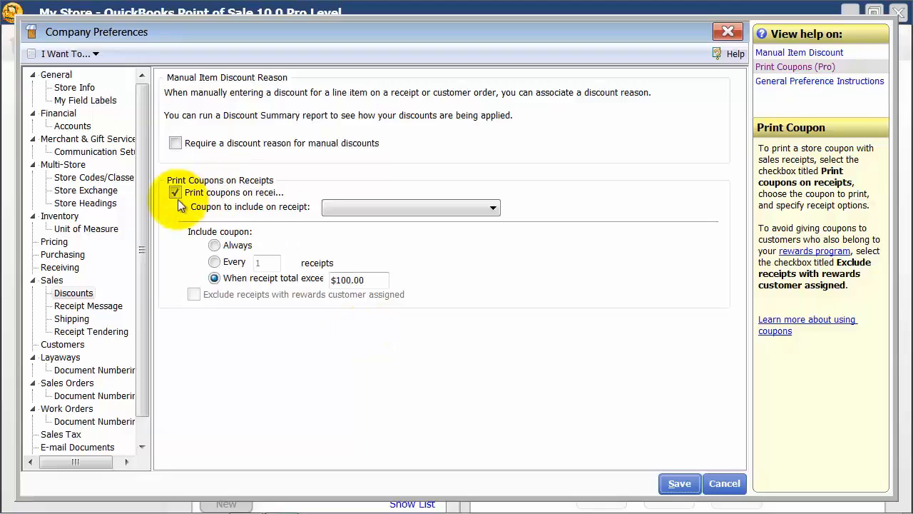
# Add a second line reading "Follow us on Facebook" to the printed receipt customer message
pyautogui.click(97, 304)
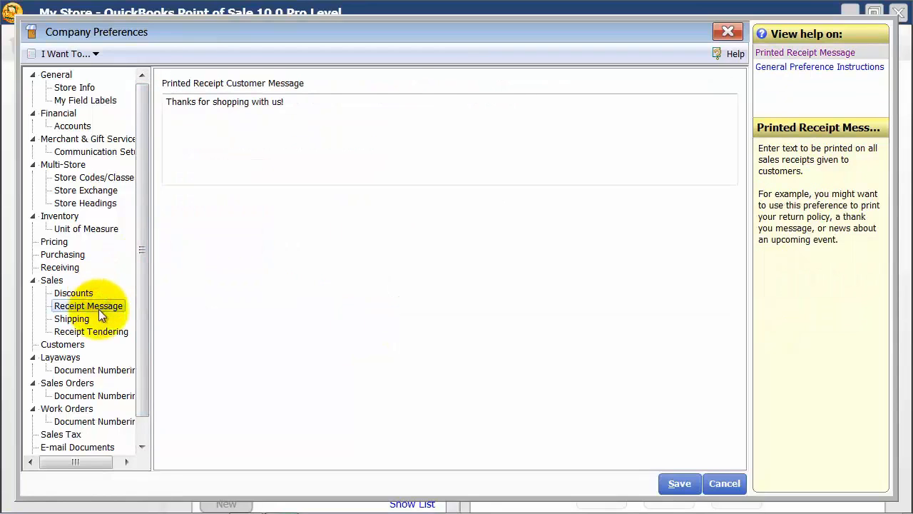
pyautogui.click(301, 102)
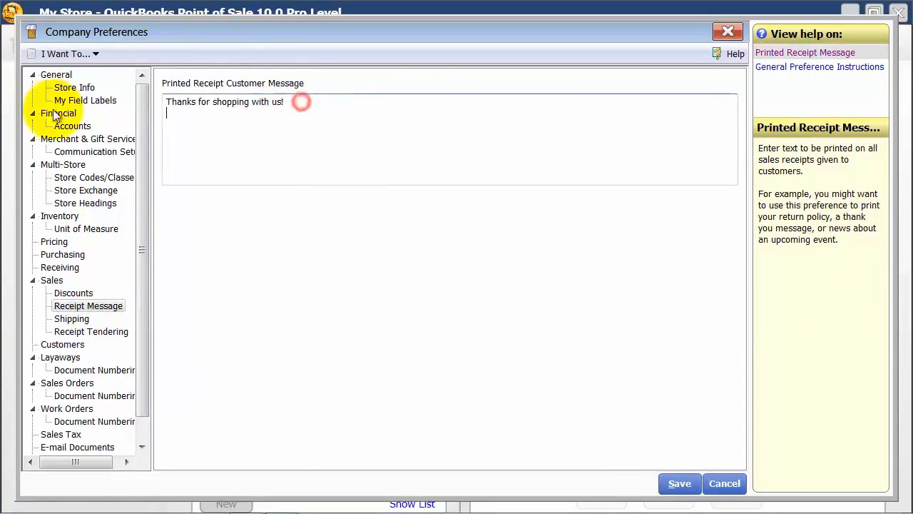
pyautogui.moveTo(325, 107); pyautogui.dragTo(91, 109)
pyautogui.click(322, 98)
pyautogui.press('Return')
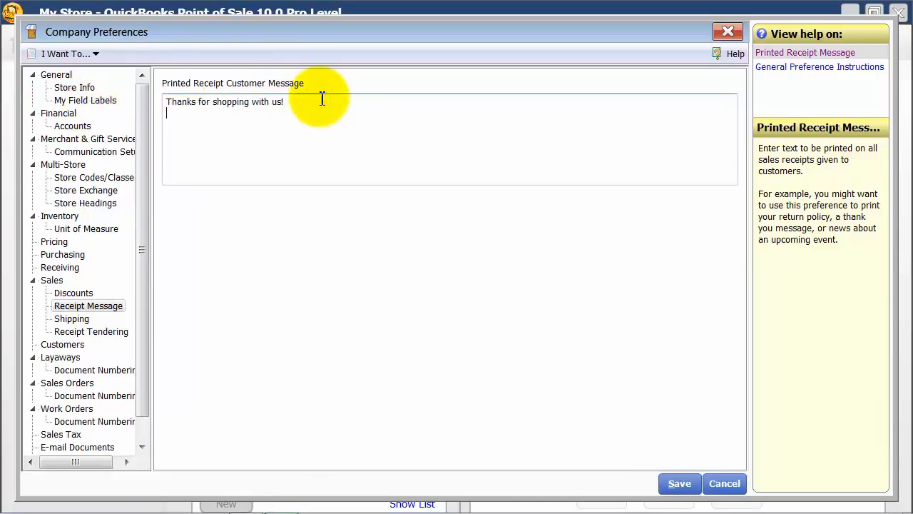
pyautogui.write('Follow up')
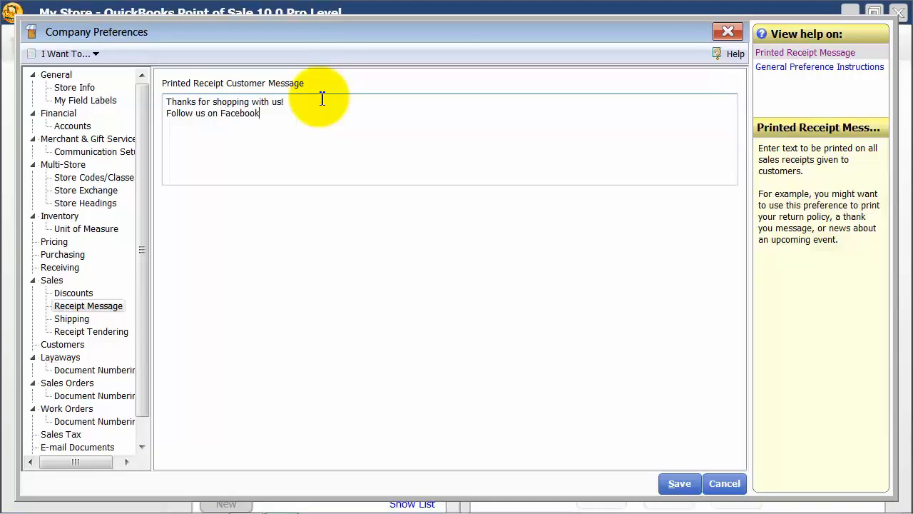
pyautogui.write(' on Facebook ')
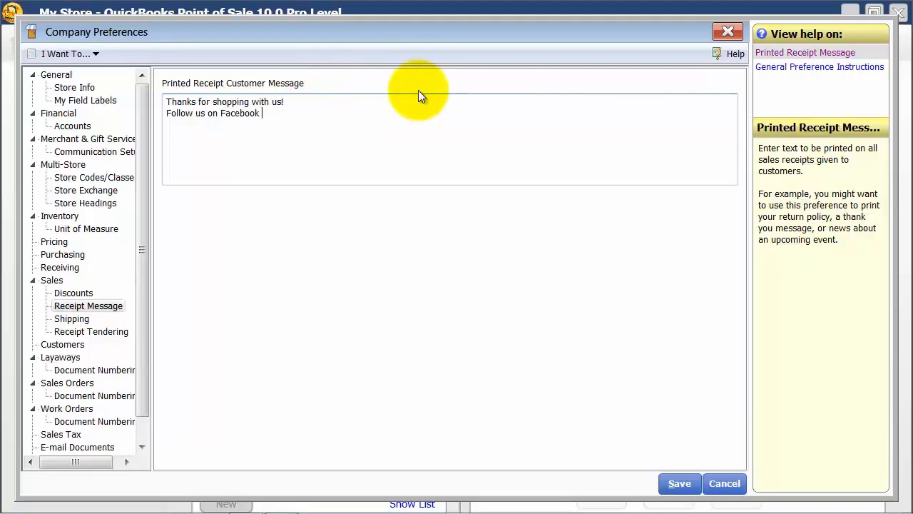
pyautogui.write('www.')
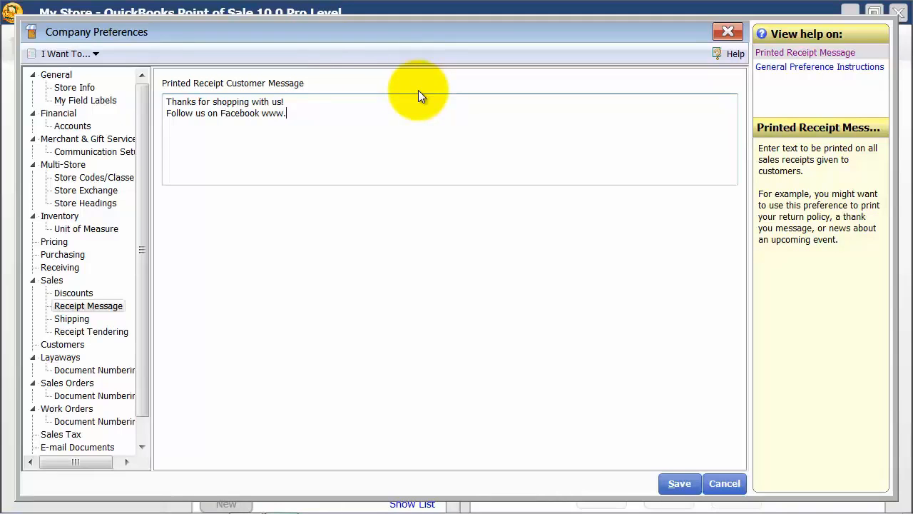
pyautogui.press('BackSpace')
pyautogui.press('BackSpace')
pyautogui.press('BackSpace')
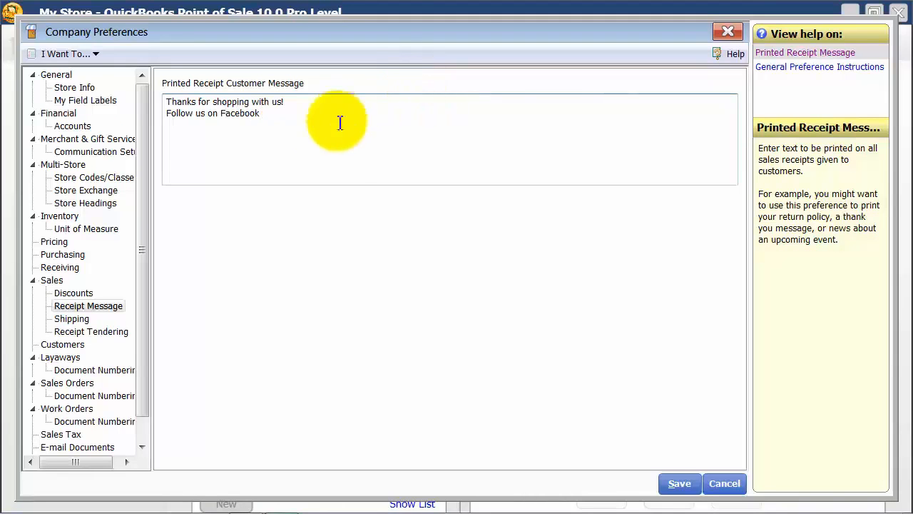
# In the Shipping preferences, try QuickBooks Shipping Manager with its no-customer-charge option, and turn Shipping Manager off again
pyautogui.click(64, 319)
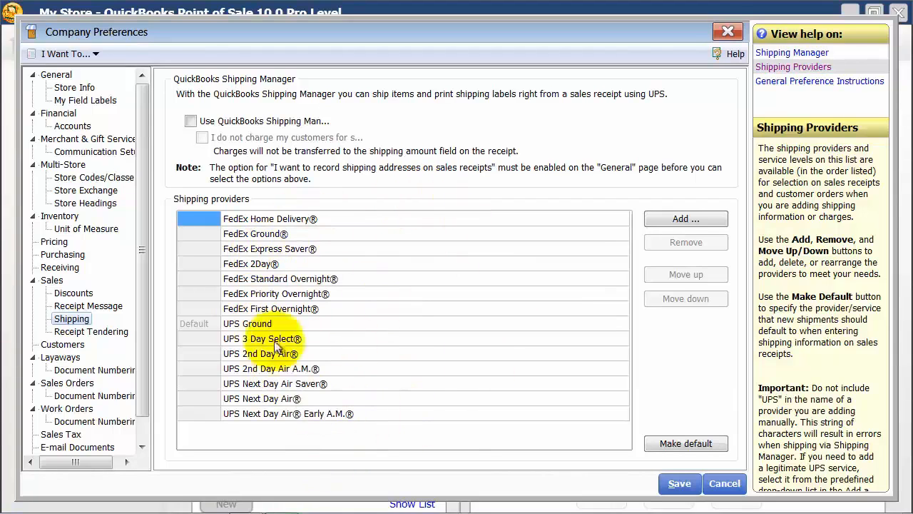
pyautogui.click(203, 124)
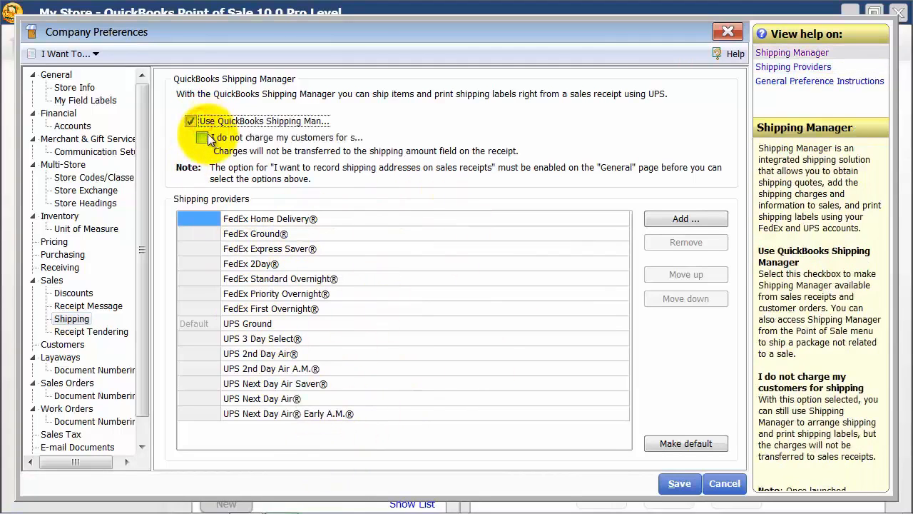
pyautogui.click(205, 138)
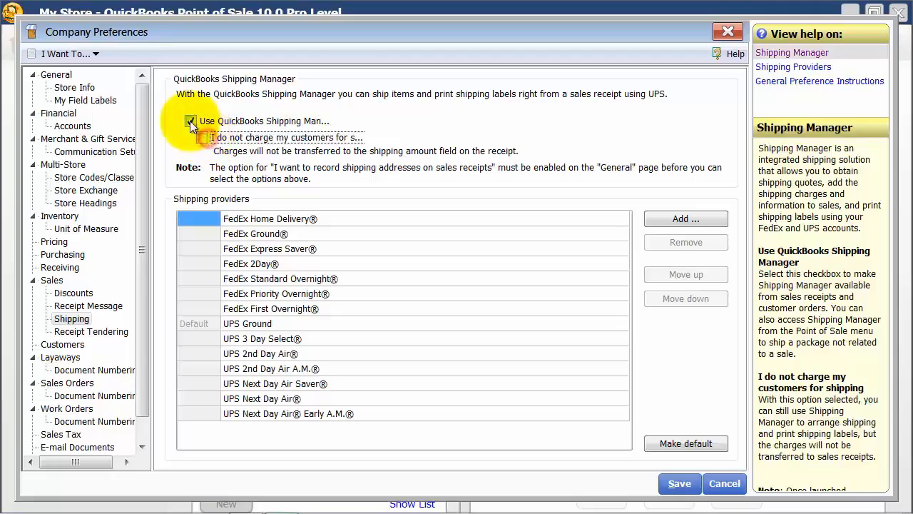
pyautogui.click(190, 121)
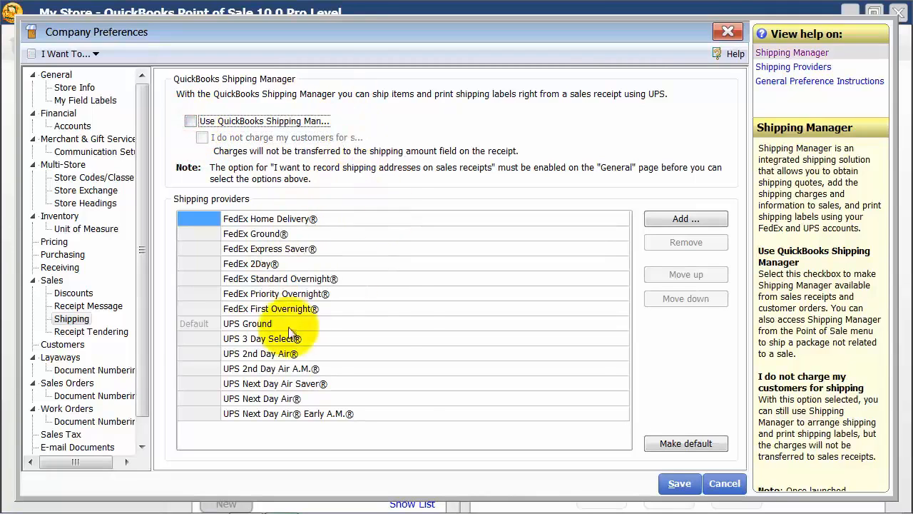
# In the Receipt Tendering preferences, stop accepting gift certificates and make Credit Card the default payment method
pyautogui.click(85, 329)
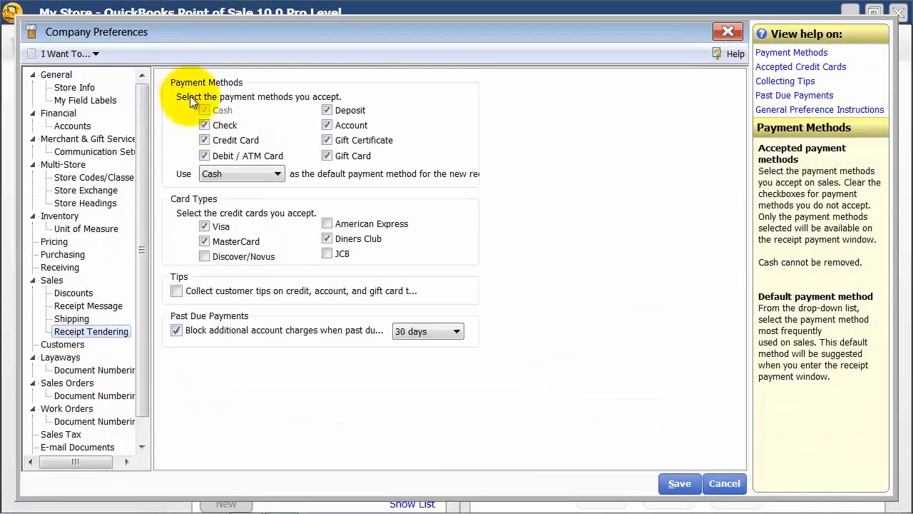
pyautogui.click(327, 141)
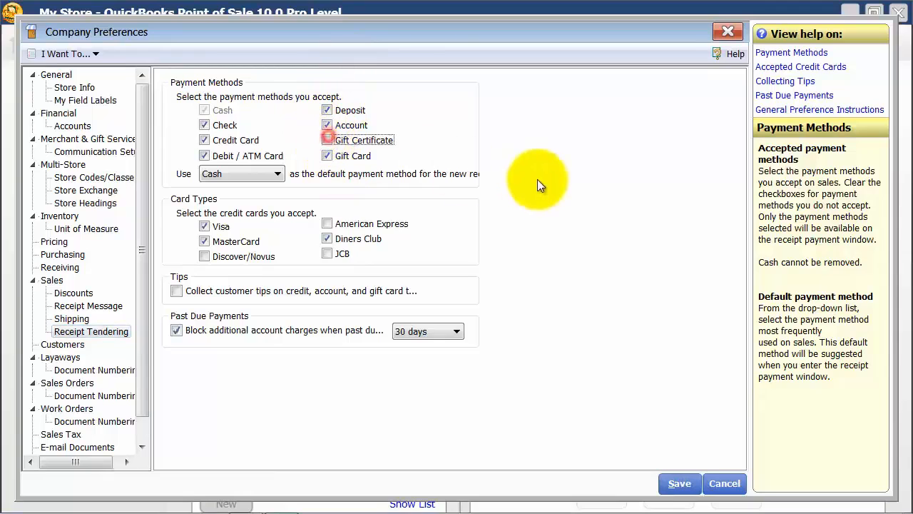
pyautogui.click(261, 182)
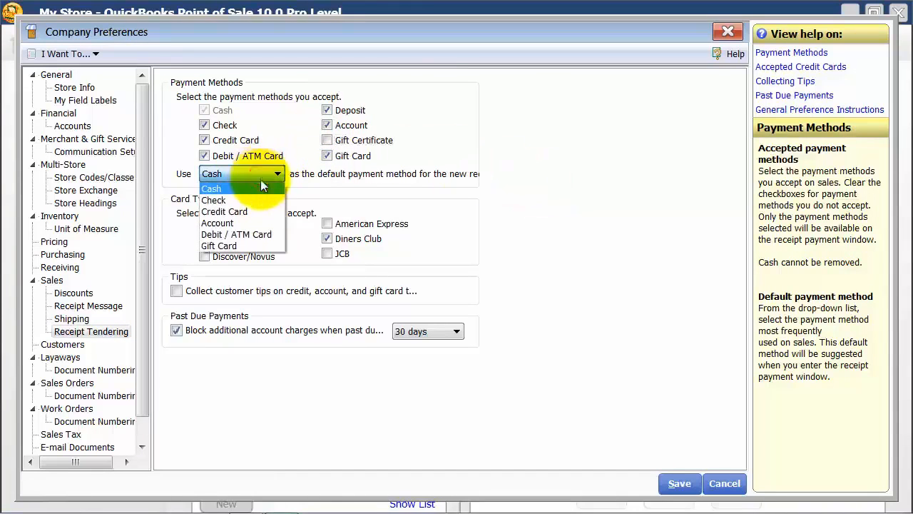
pyautogui.click(242, 211)
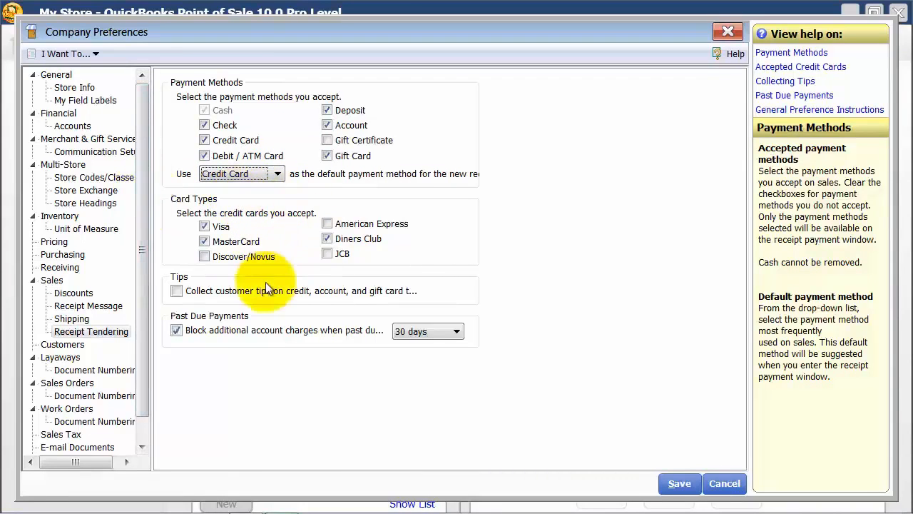
# Accept American Express and Discover/Novus cards, and enable collecting customer tips on credit, account and gift card transactions
pyautogui.click(327, 224)
pyautogui.click(206, 257)
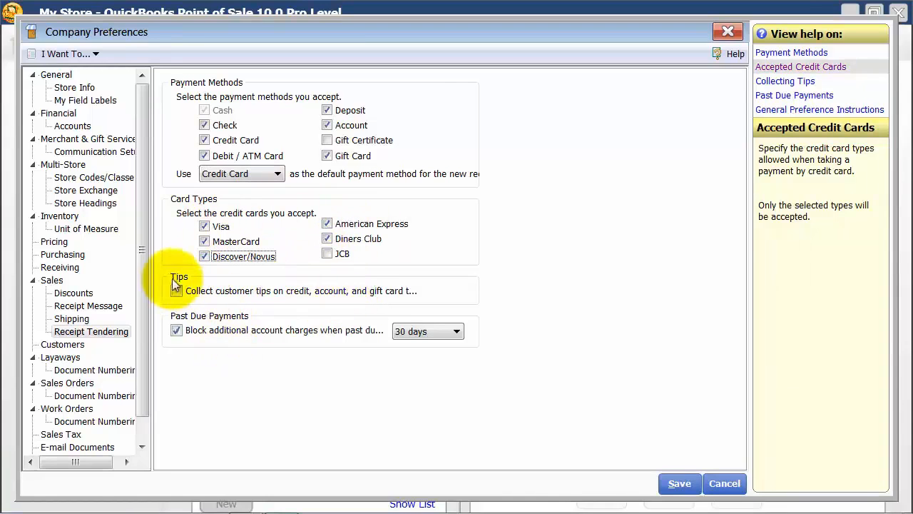
pyautogui.click(206, 293)
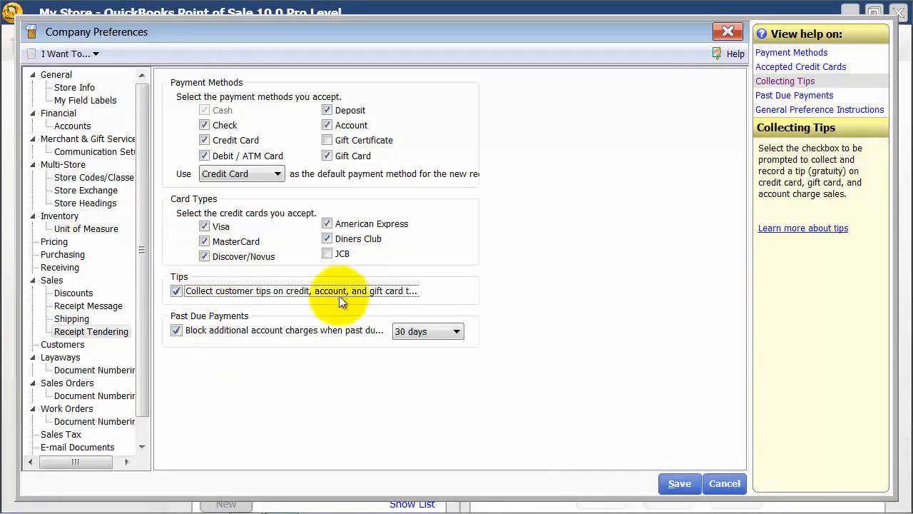
# Check the past-due period choices, keep 30 days, and turn off blocking additional account charges for past-due payments
pyautogui.click(208, 332)
pyautogui.click(206, 331)
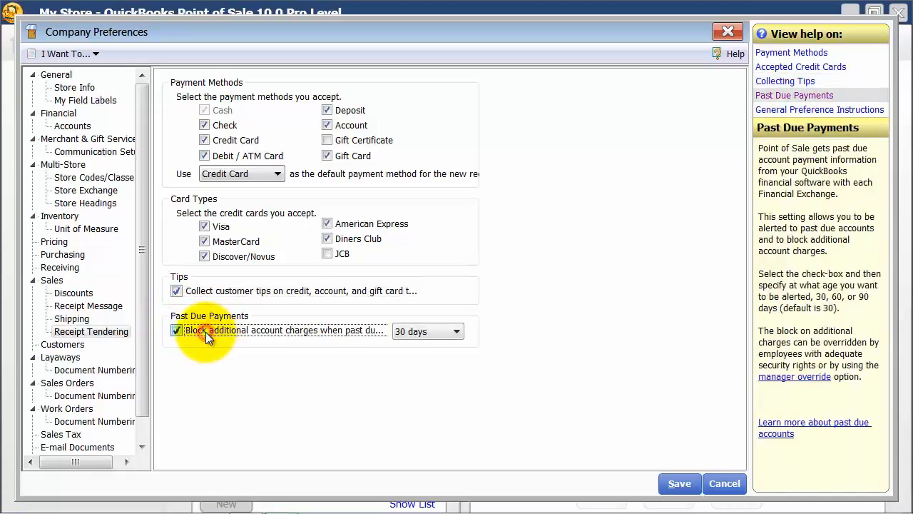
pyautogui.click(455, 333)
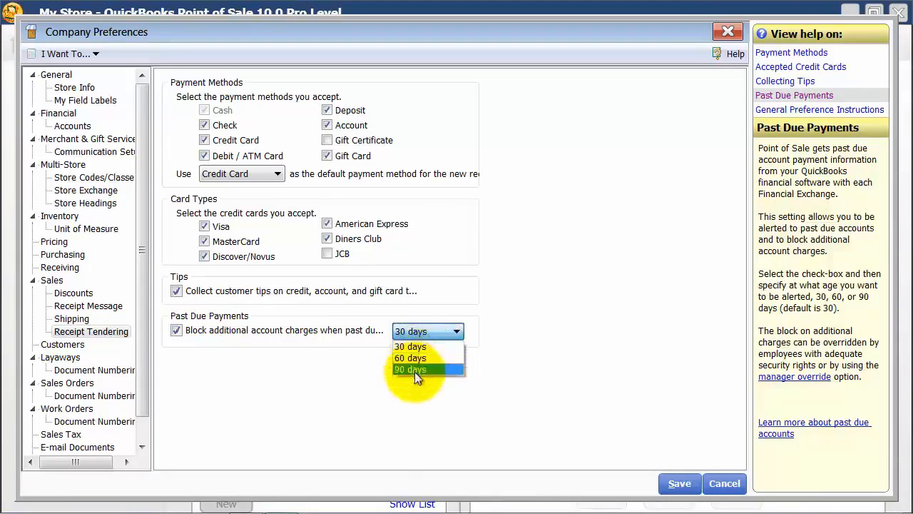
pyautogui.click(415, 346)
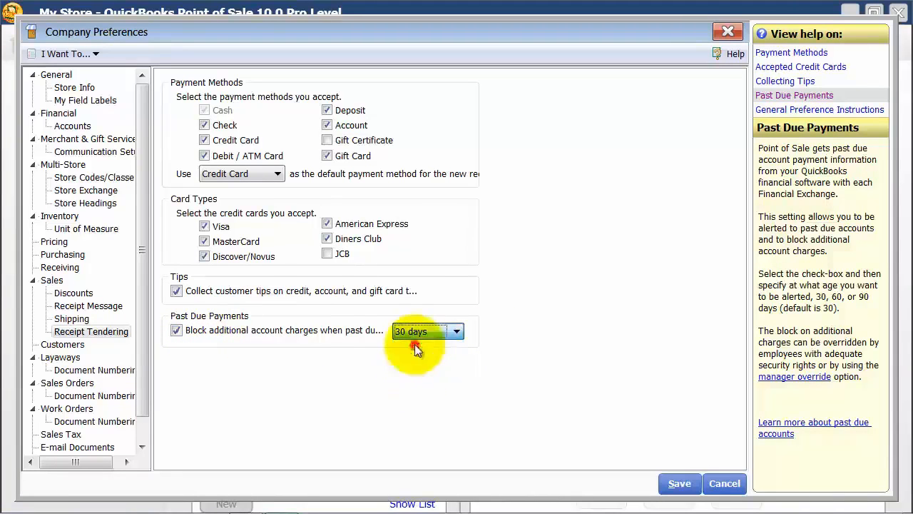
pyautogui.click(184, 332)
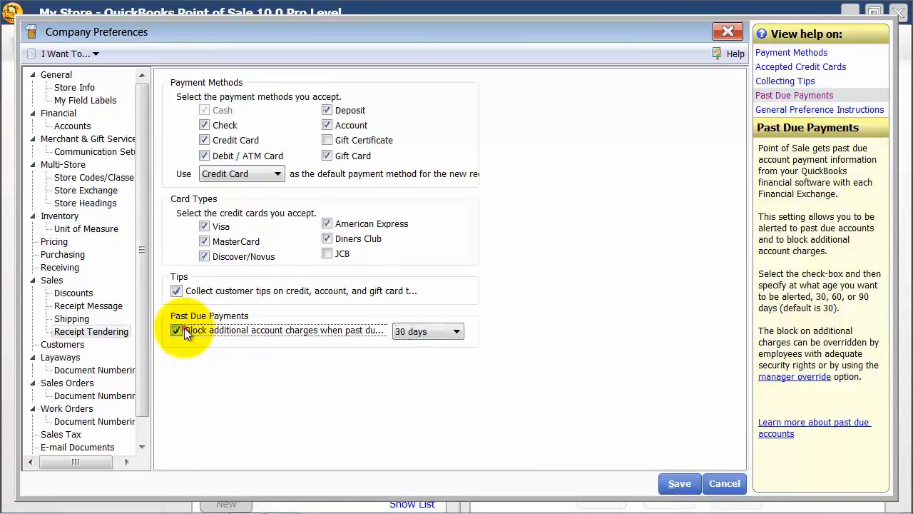
# In the Customers preferences, add a customer type named "College"
pyautogui.click(62, 344)
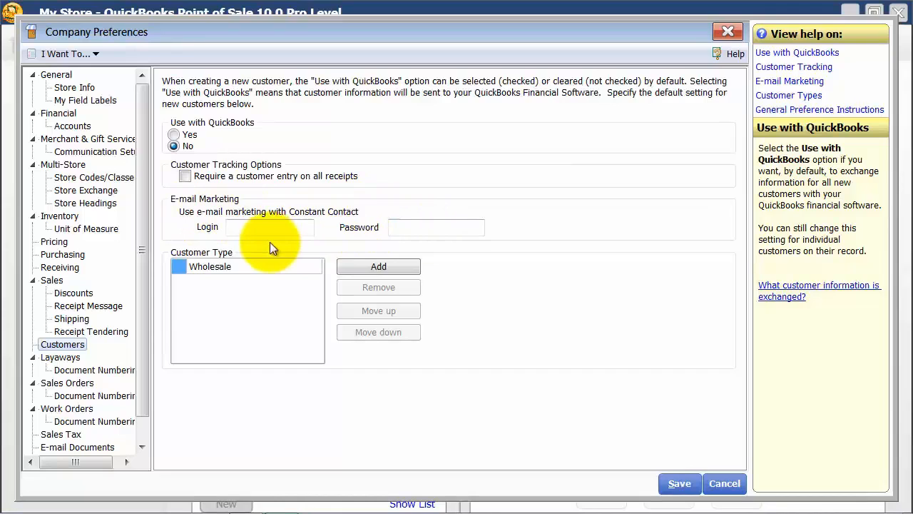
pyautogui.click(252, 227)
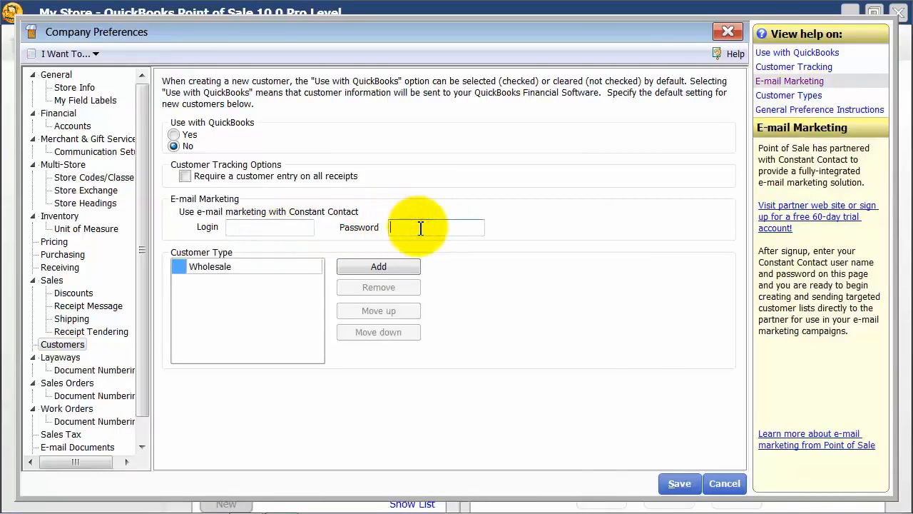
pyautogui.click(234, 266)
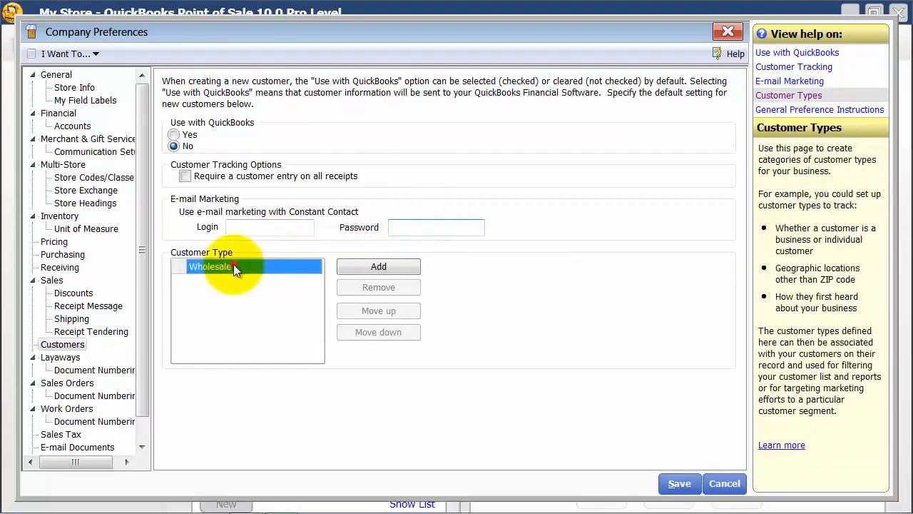
pyautogui.click(389, 266)
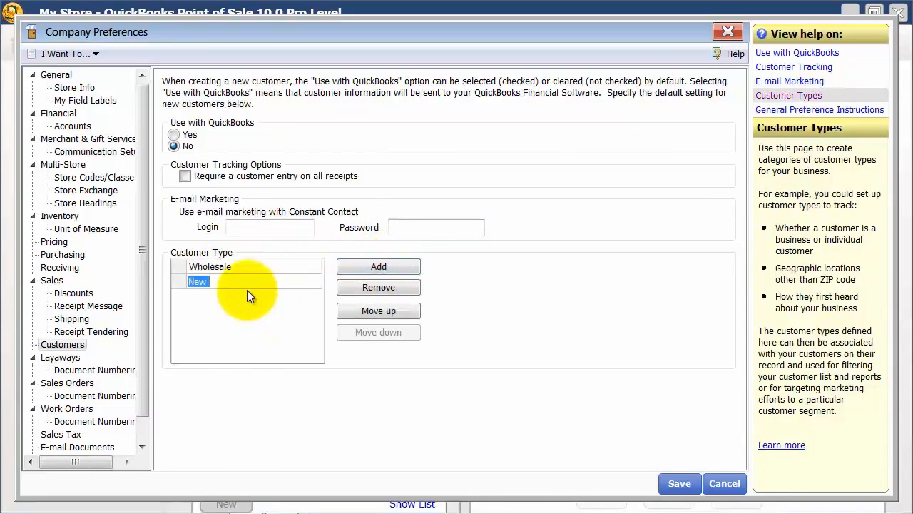
pyautogui.write('College')
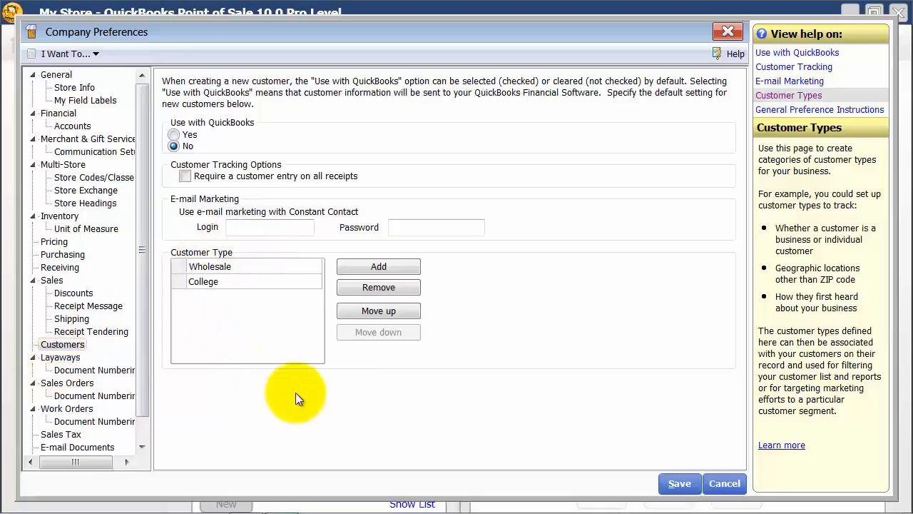
# Try suggesting and requiring a 10% initial layaway deposit, return to no deposit, and review the layaway message and document numbering
pyautogui.click(76, 357)
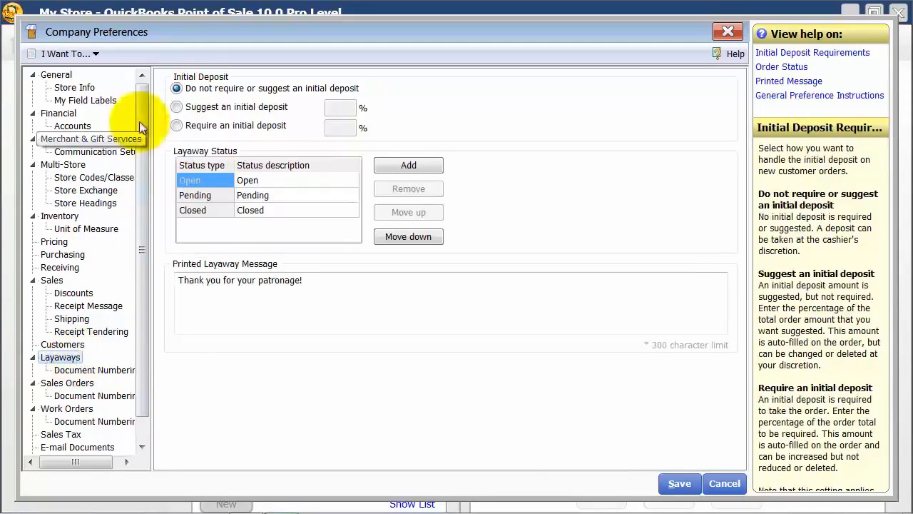
pyautogui.click(184, 108)
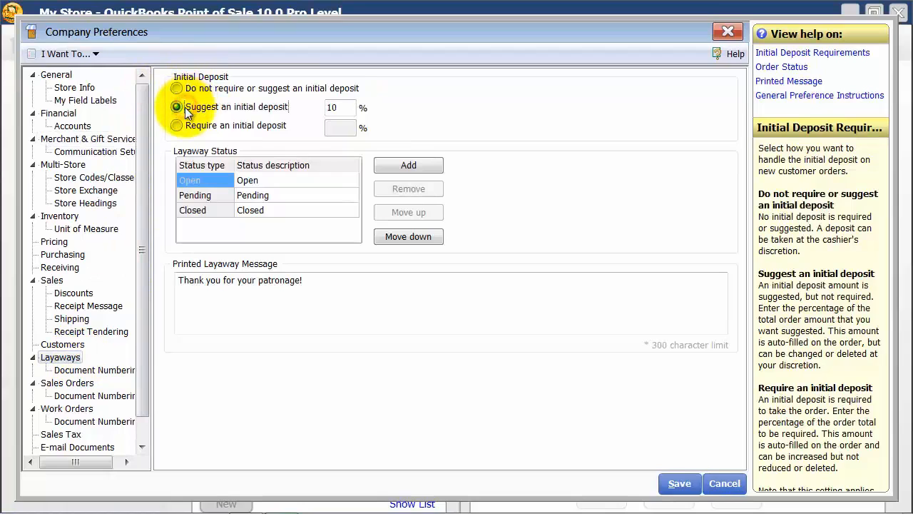
pyautogui.click(183, 125)
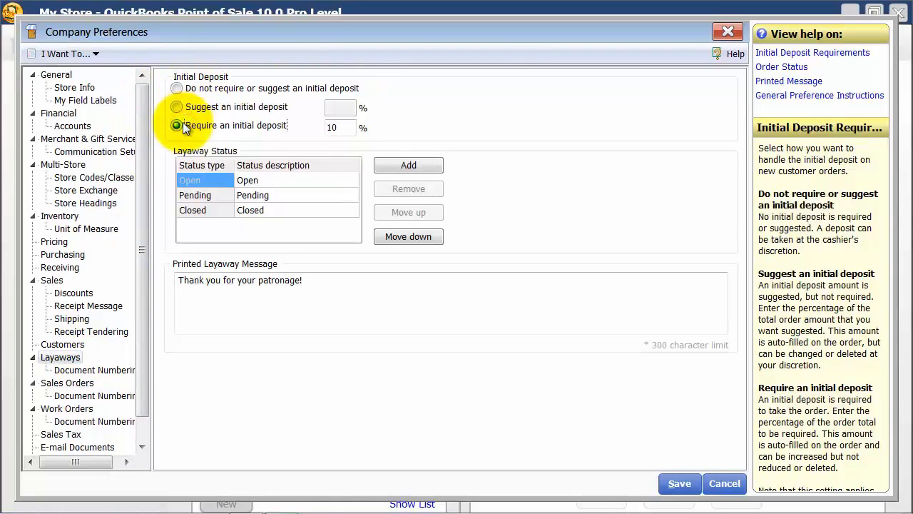
pyautogui.click(179, 87)
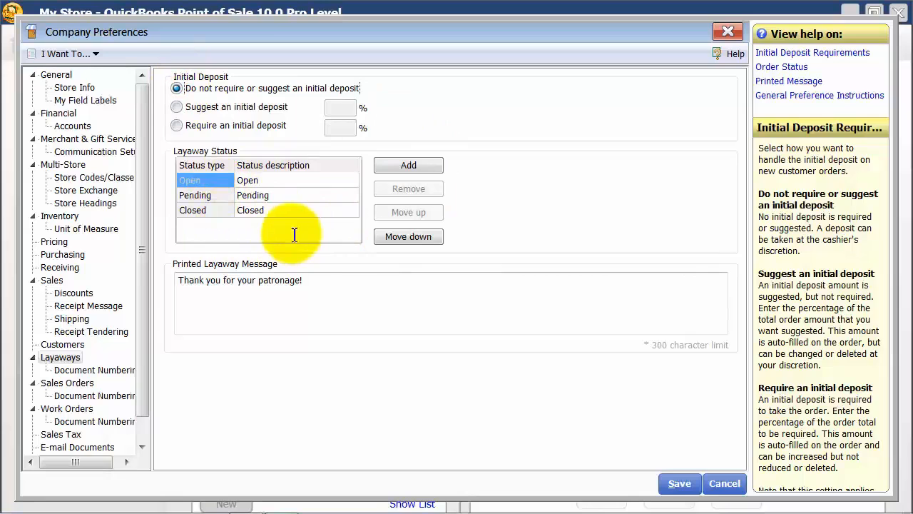
pyautogui.moveTo(331, 277); pyautogui.dragTo(145, 271)
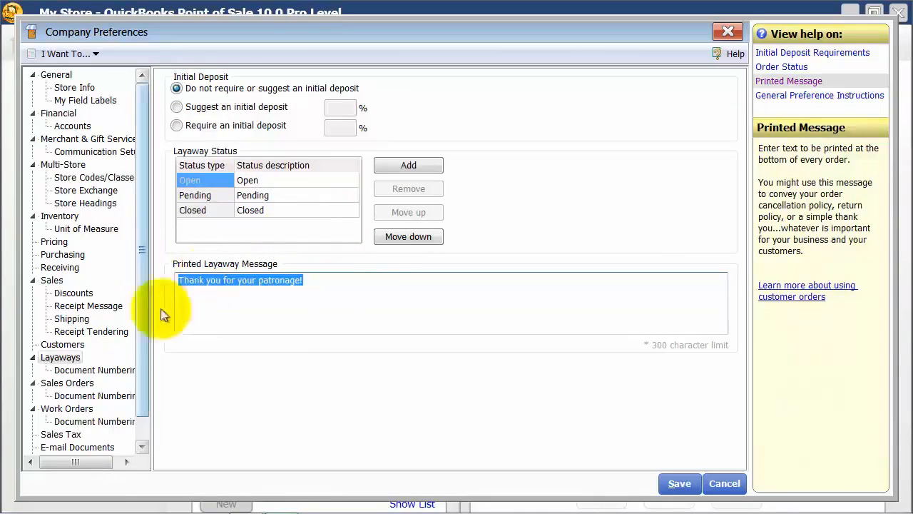
pyautogui.click(107, 371)
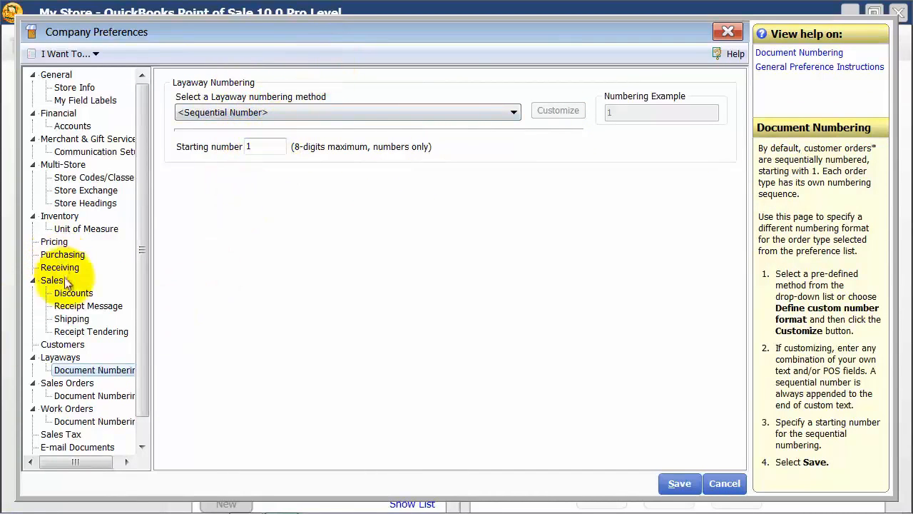
# In the Sales Orders preferences, require an initial deposit of 50%, and view the sales order document numbering
pyautogui.click(86, 385)
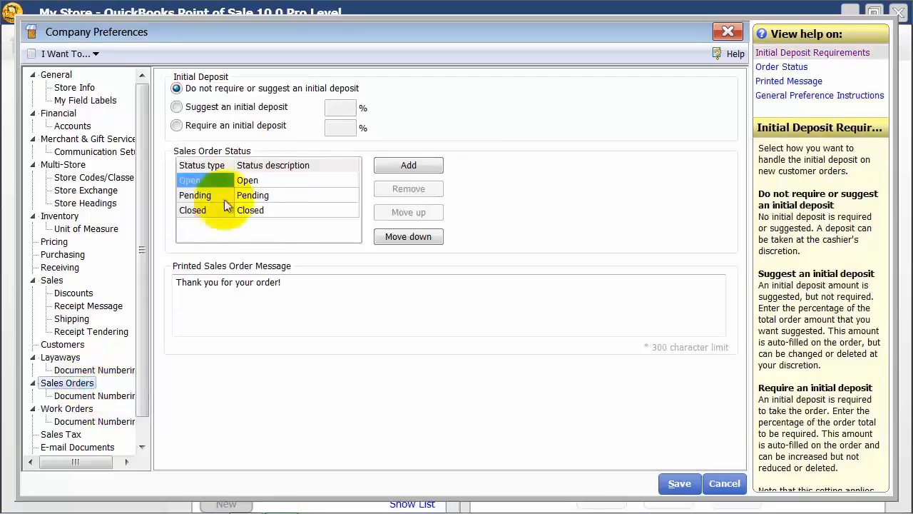
pyautogui.click(180, 123)
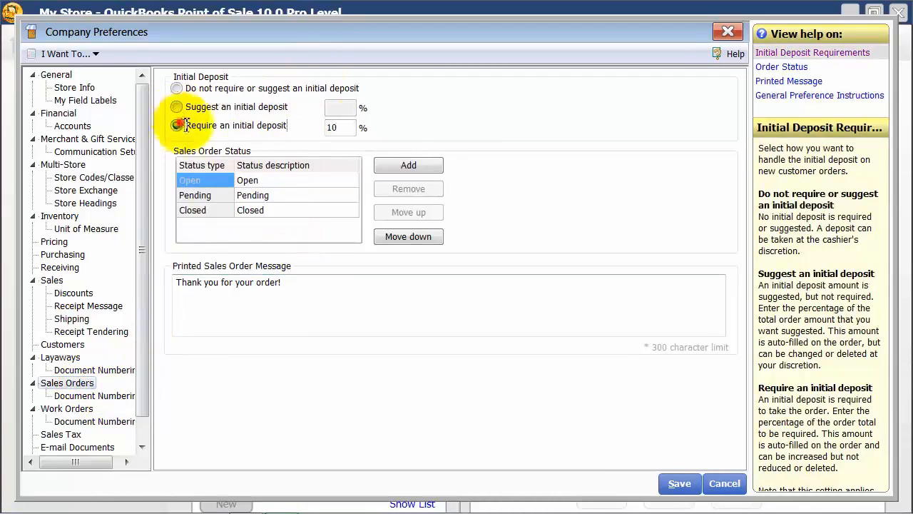
pyautogui.moveTo(344, 128); pyautogui.dragTo(185, 140)
pyautogui.write('50')
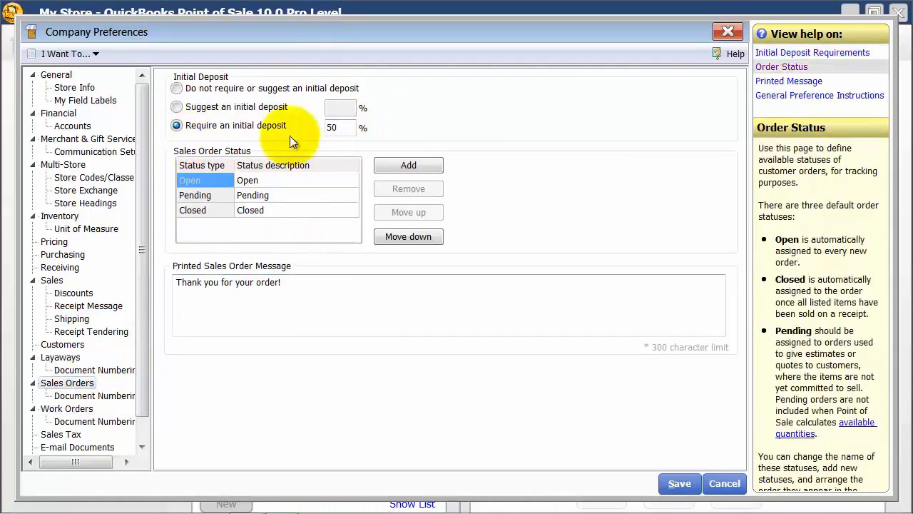
pyautogui.click(100, 396)
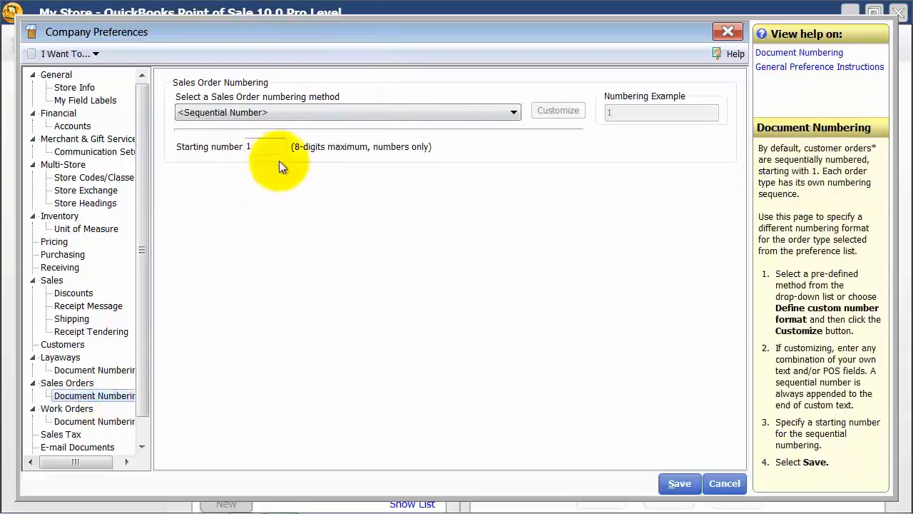
# Review the Work Orders preferences and the Sales Tax defaults for the store's tax location and the new-department tax code
pyautogui.click(68, 409)
pyautogui.scroll(-1, 143, 378)
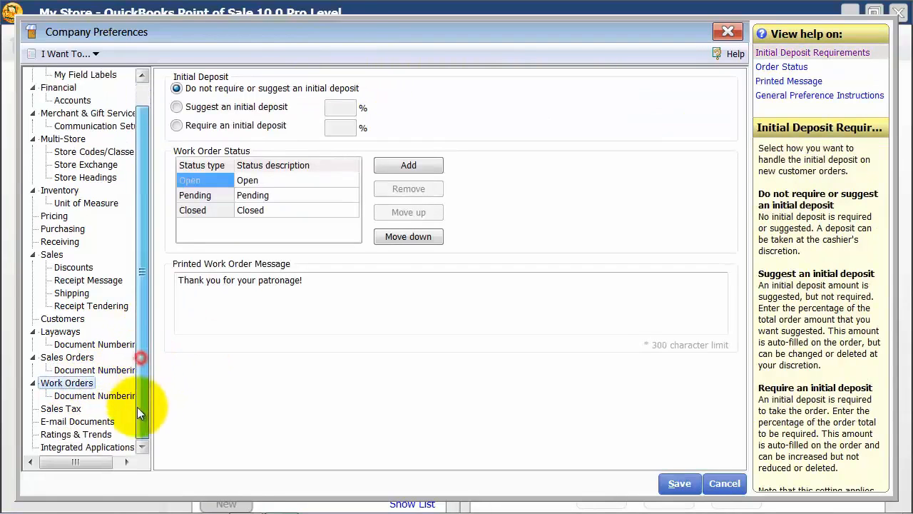
pyautogui.click(64, 410)
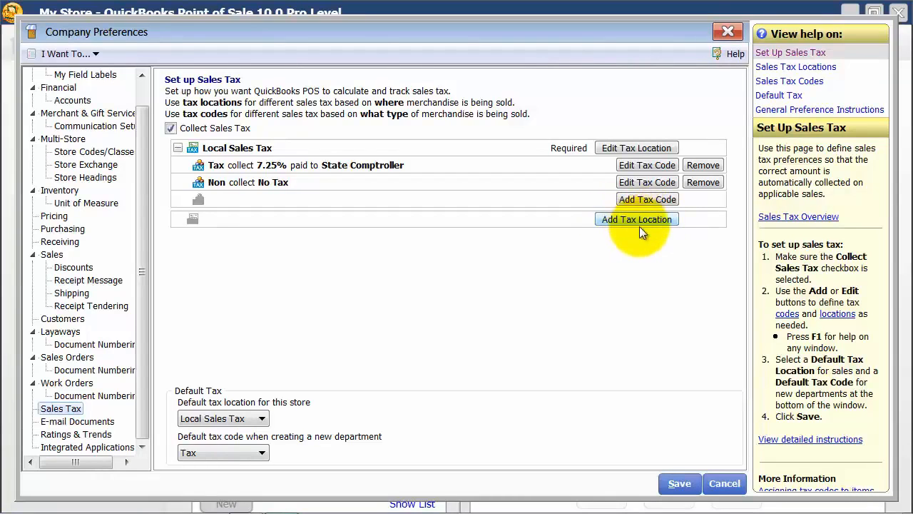
pyautogui.click(257, 419)
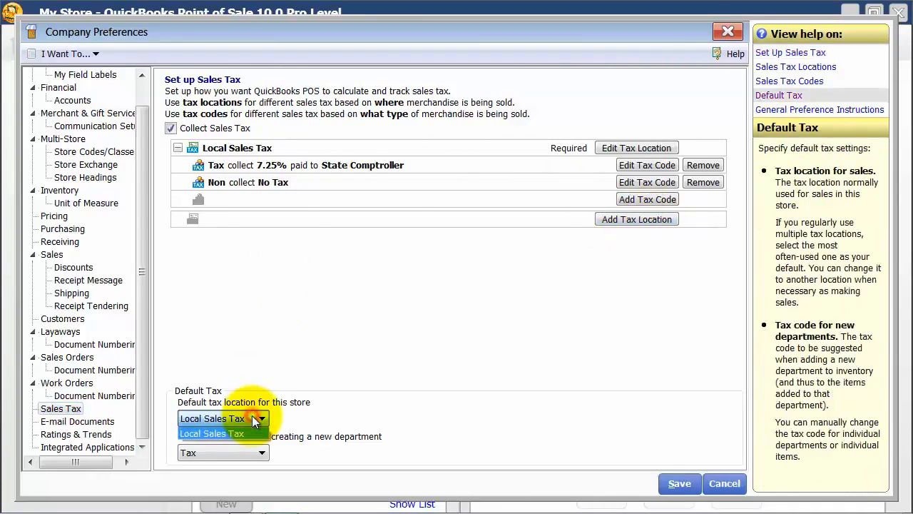
pyautogui.click(255, 422)
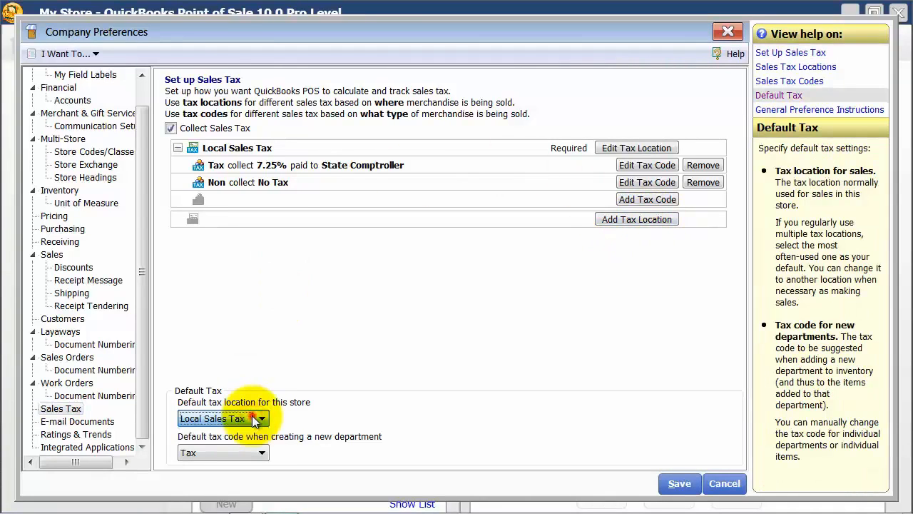
pyautogui.click(262, 451)
pyautogui.click(259, 452)
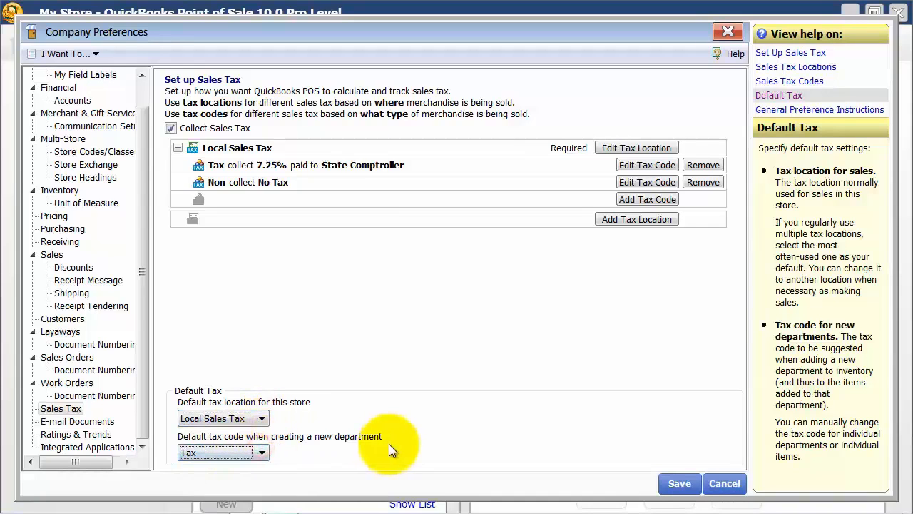
# In the E-mail Documents preferences, set the default greeting name for receipt e-mails to <First> <Last>
pyautogui.click(77, 421)
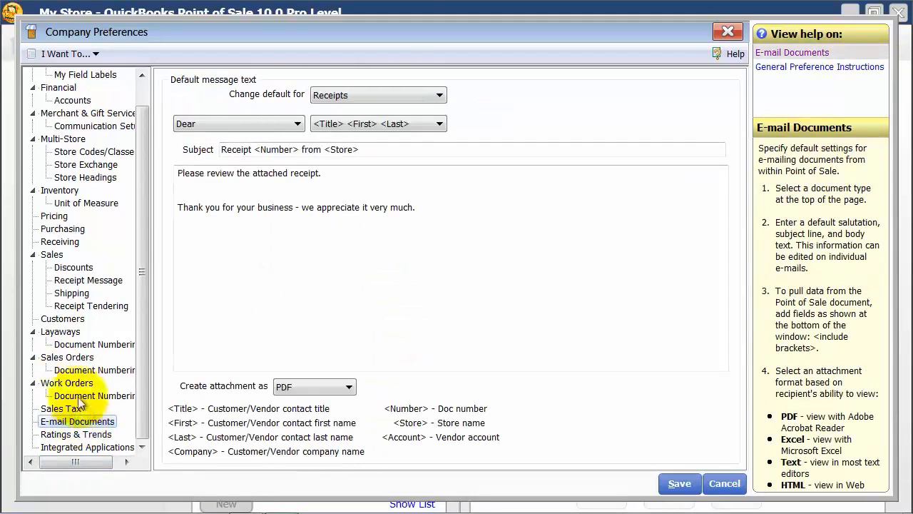
pyautogui.click(330, 98)
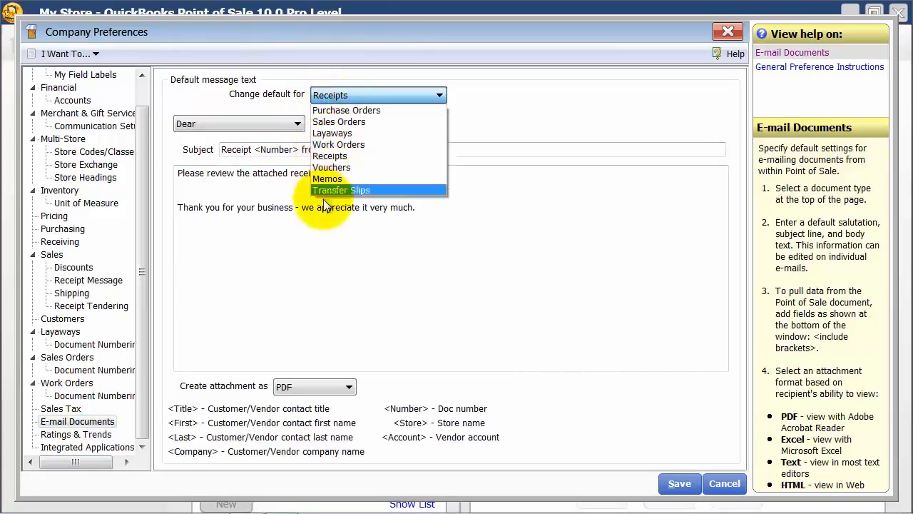
pyautogui.click(325, 156)
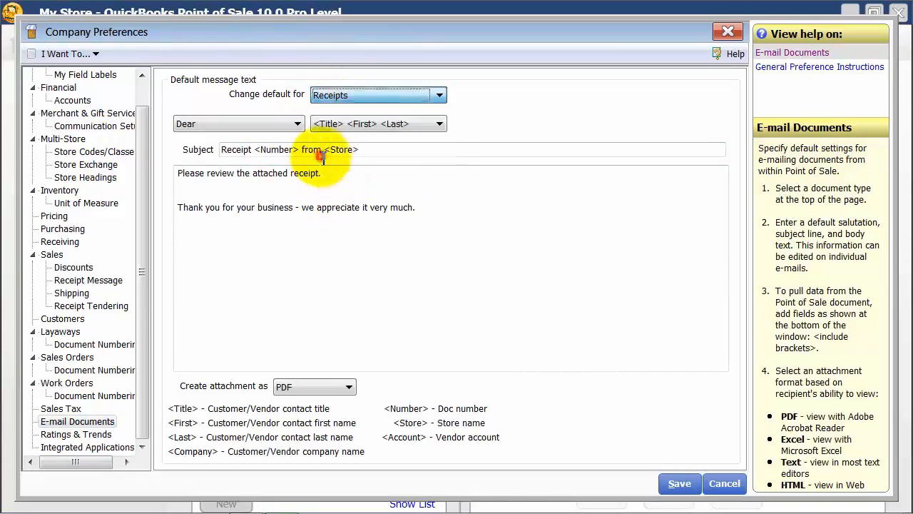
pyautogui.click(450, 209)
pyautogui.hotkey('ctrl', 'a')
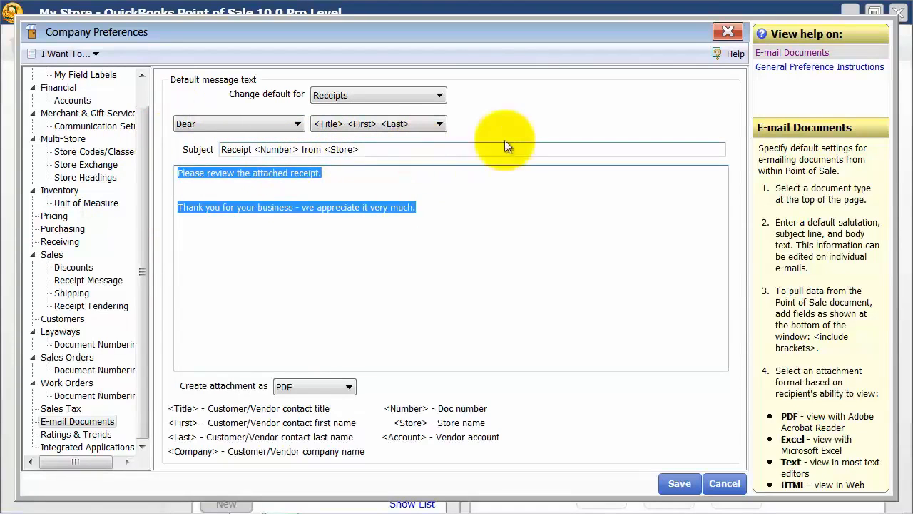
pyautogui.click(385, 123)
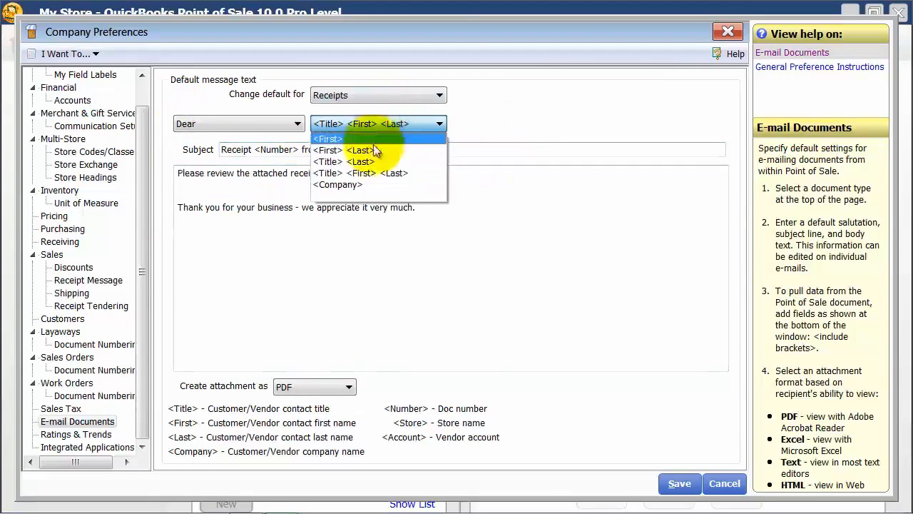
pyautogui.click(373, 149)
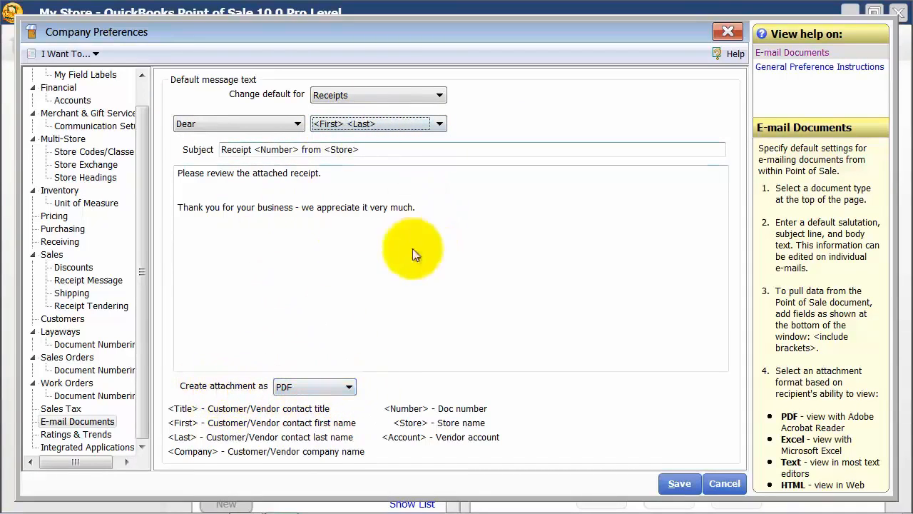
# View the default e-mail message text for Purchase Orders and Memos
pyautogui.click(334, 92)
pyautogui.click(339, 107)
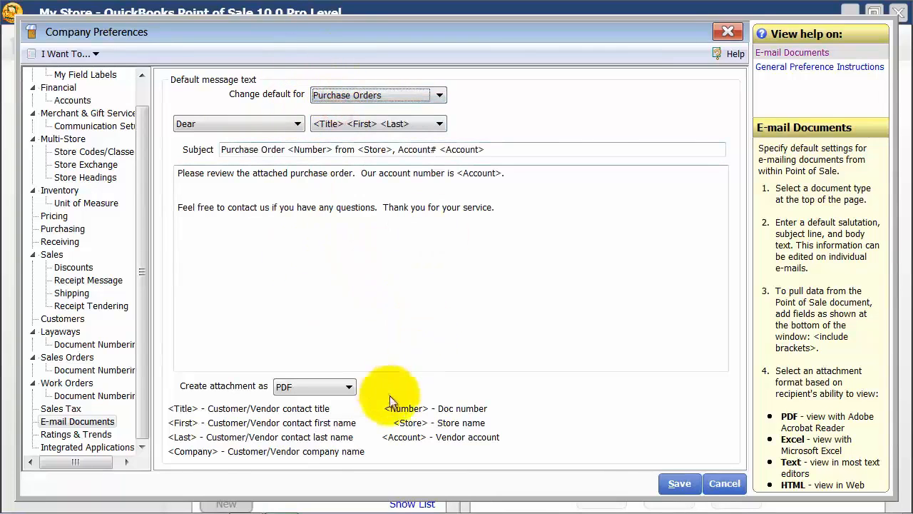
pyautogui.click(376, 95)
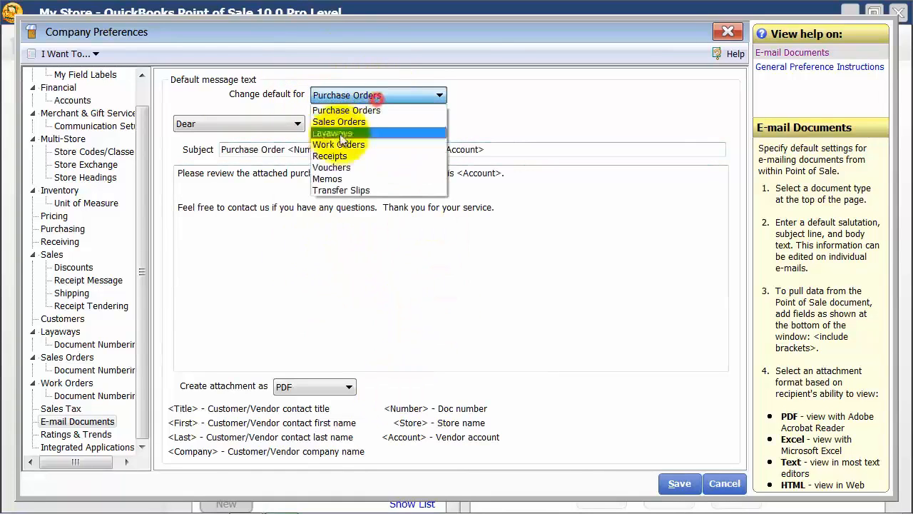
pyautogui.click(329, 179)
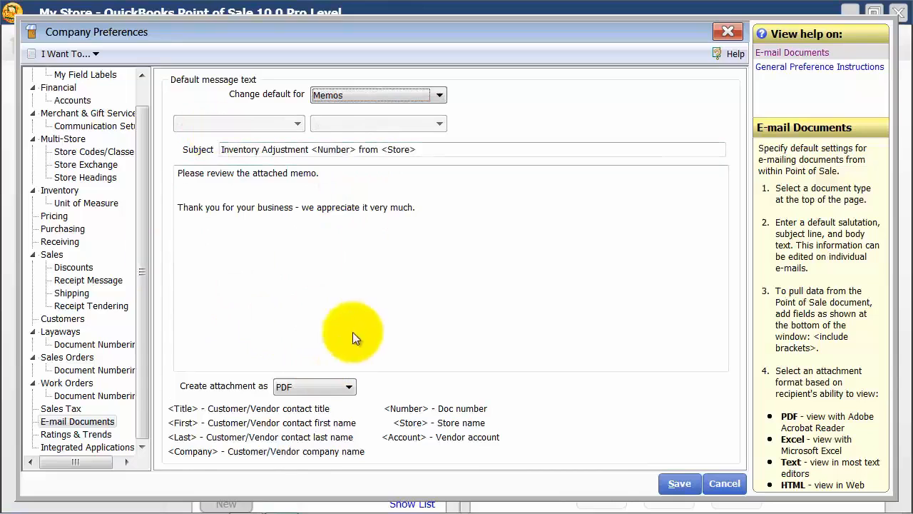
# Review the Ratings & Trends preferences and the measures that item ratings can be based on
pyautogui.click(108, 439)
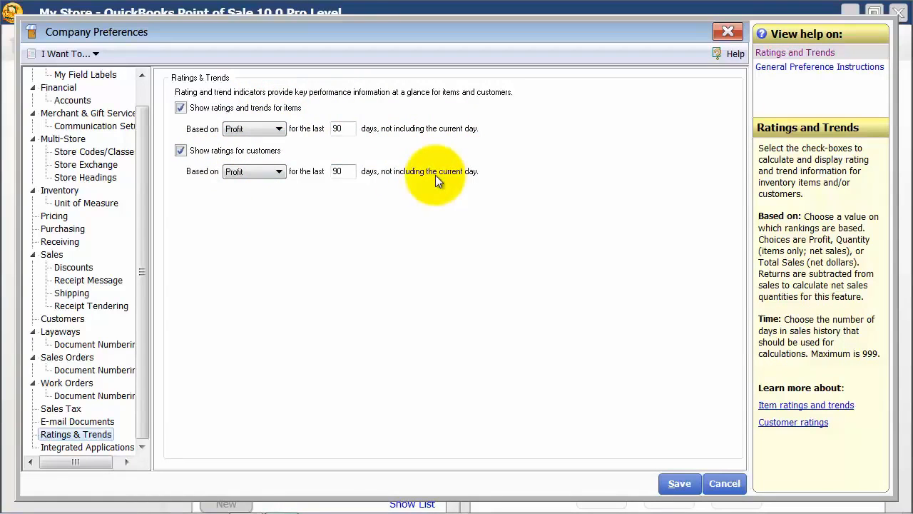
pyautogui.click(278, 129)
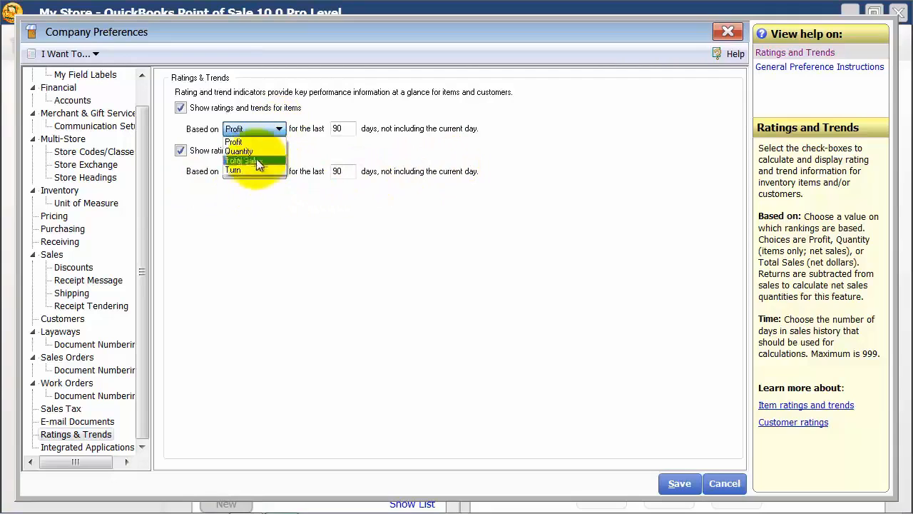
pyautogui.click(293, 233)
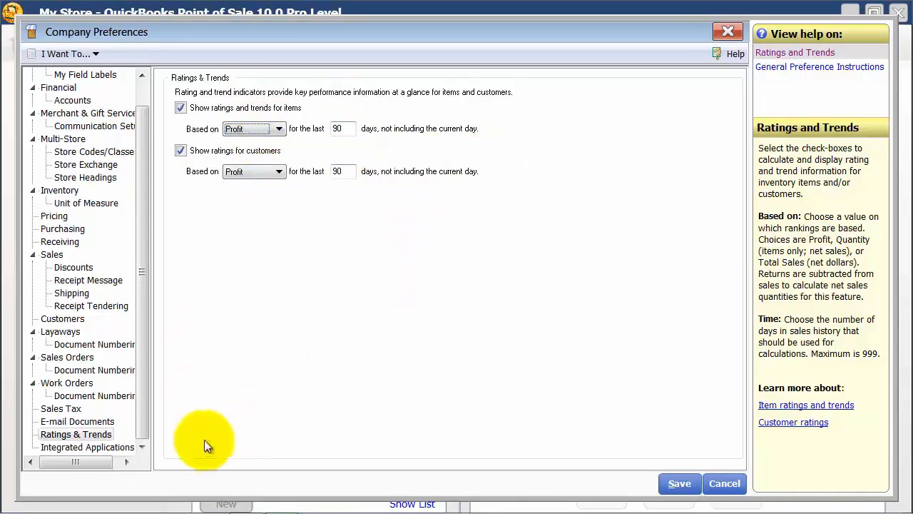
# View the Integrated Applications preferences, and close the company preferences with the changes saved
pyautogui.click(109, 449)
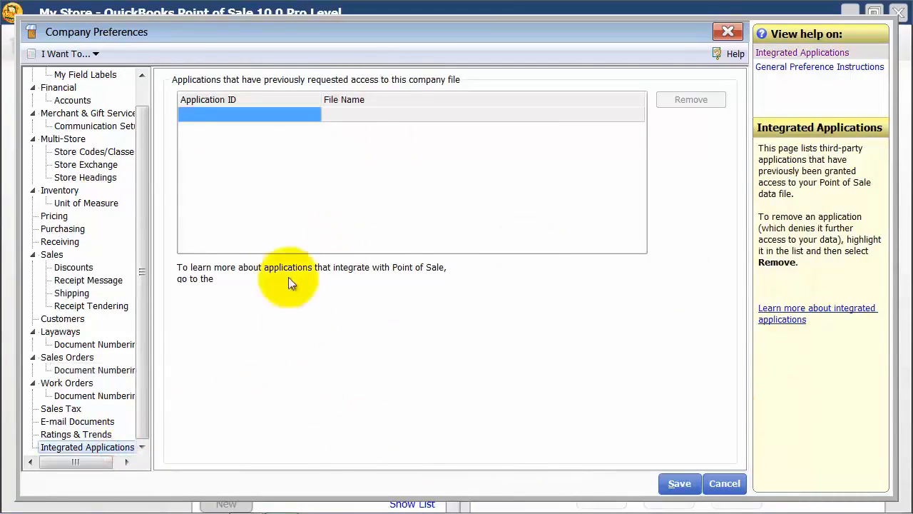
pyautogui.moveTo(143, 129); pyautogui.dragTo(143, 91)
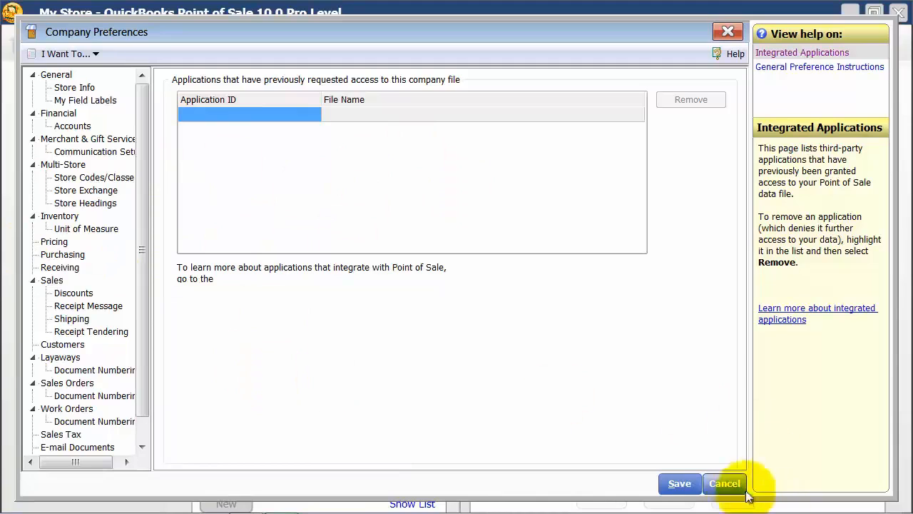
pyautogui.click(725, 483)
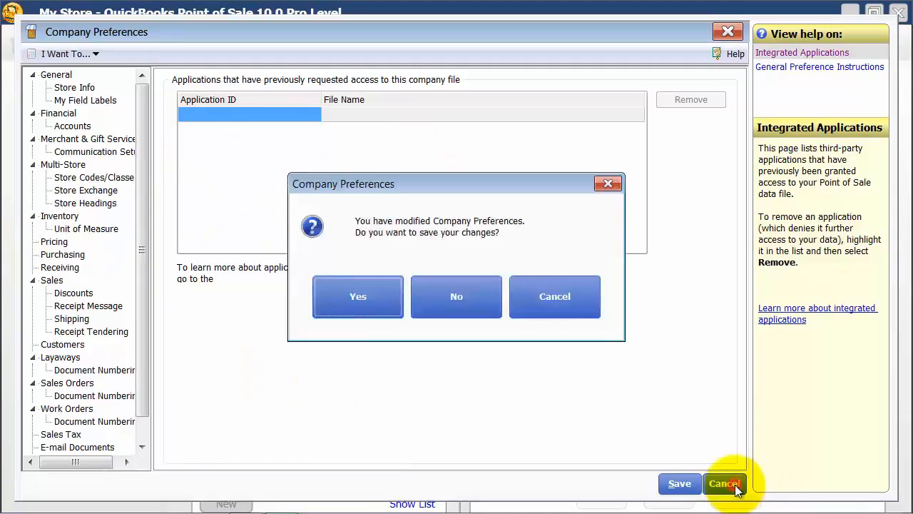
pyautogui.click(364, 295)
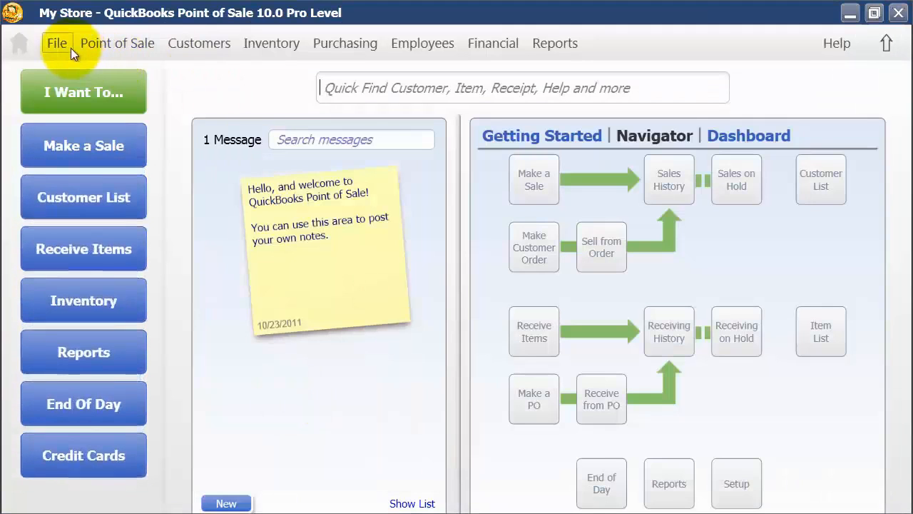
# Open the workstation preferences and review the number assigned to this workstation
pyautogui.click(59, 50)
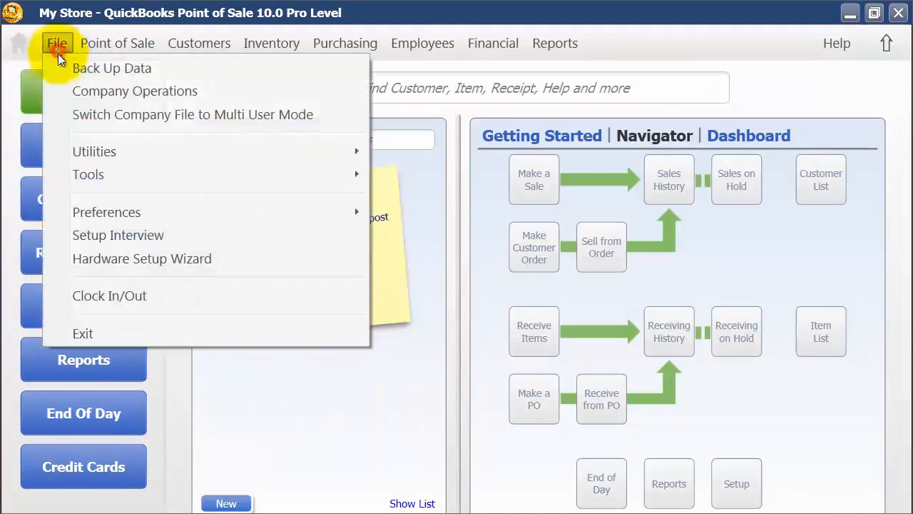
pyautogui.moveTo(114, 214)
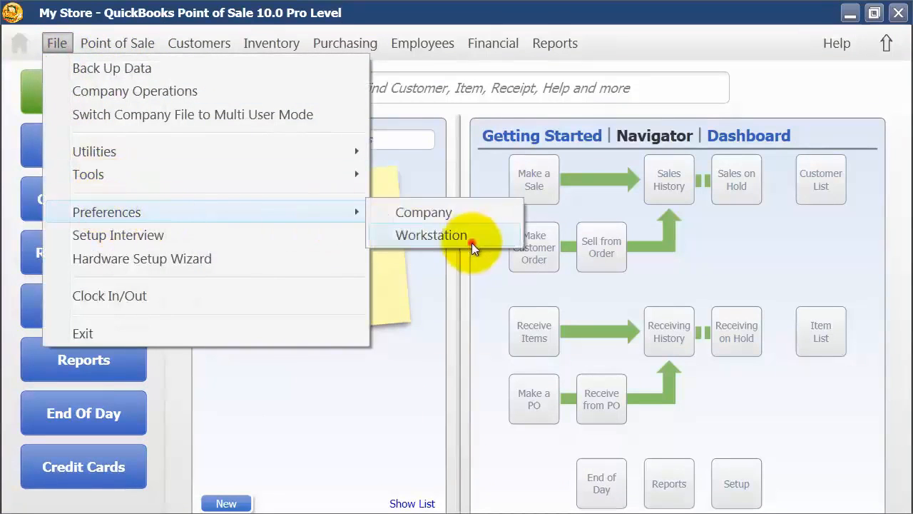
pyautogui.click(472, 241)
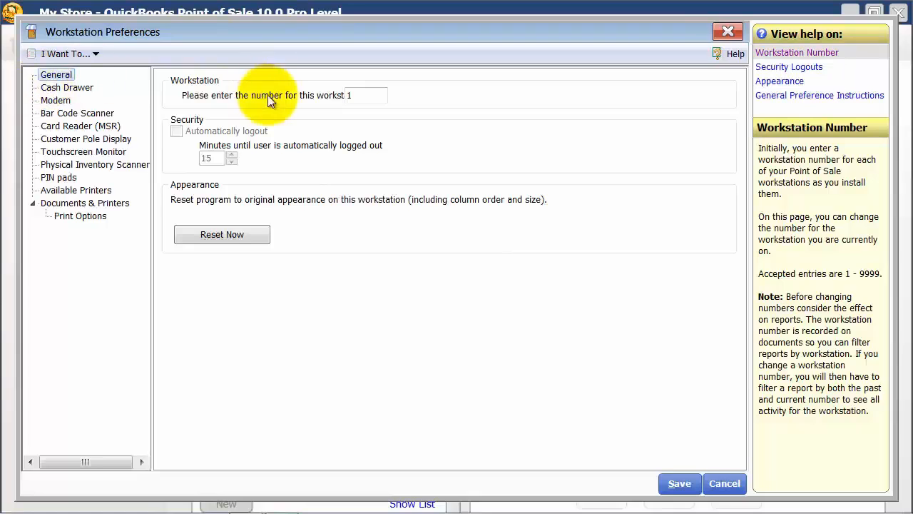
pyautogui.click(358, 97)
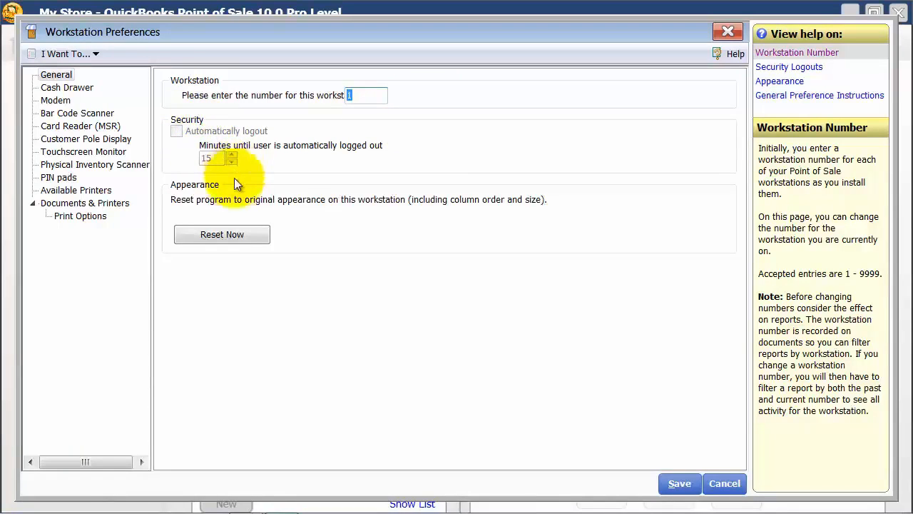
# Review the receipt printer choices for the cash drawer, and open the Modem settings
pyautogui.click(66, 87)
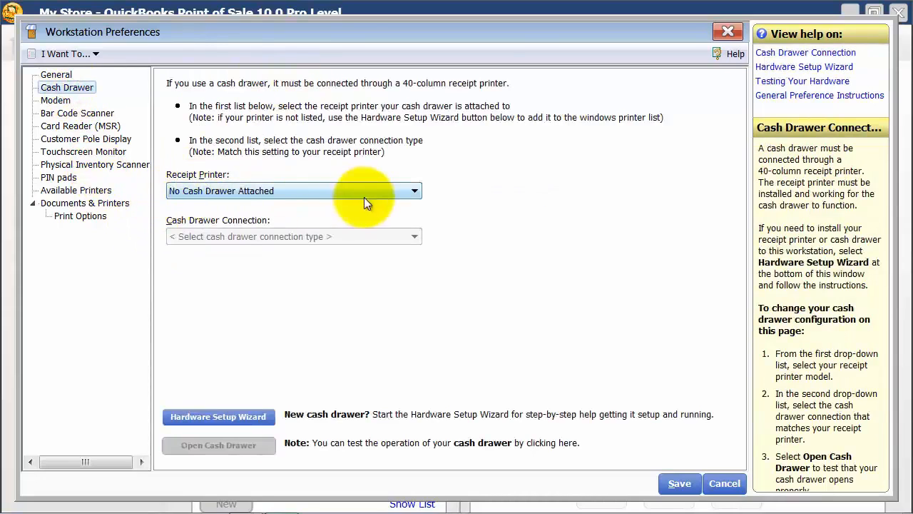
pyautogui.click(389, 191)
pyautogui.click(390, 191)
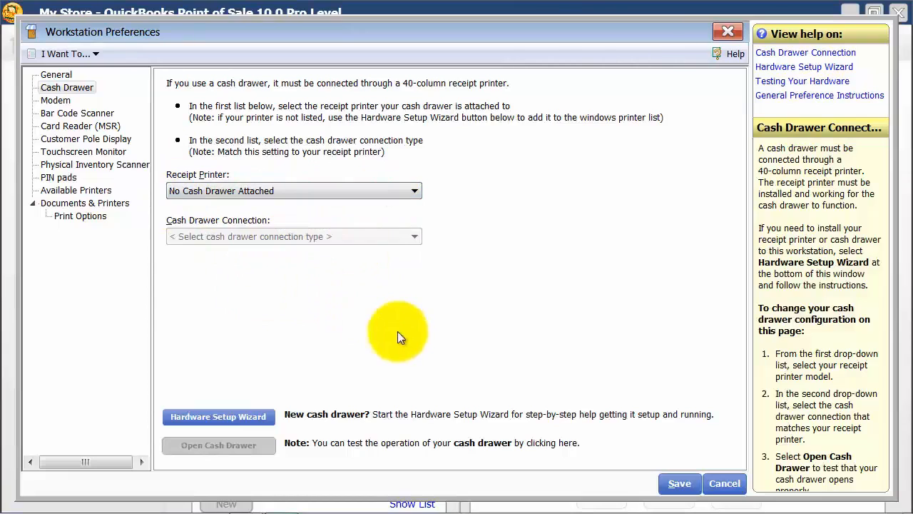
pyautogui.click(55, 100)
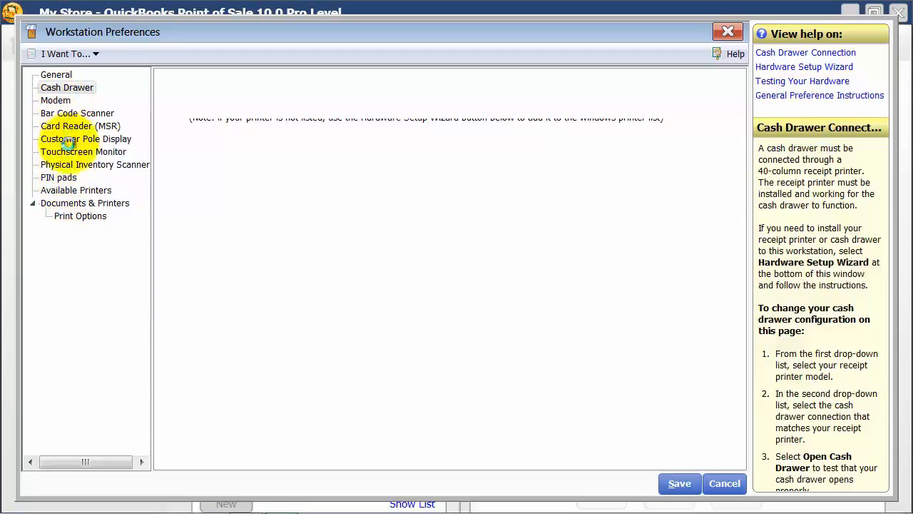
# In Documents & Printers, assign the Brother MFC-7840W Printer and the 40 column template to the Layaway document
pyautogui.click(90, 204)
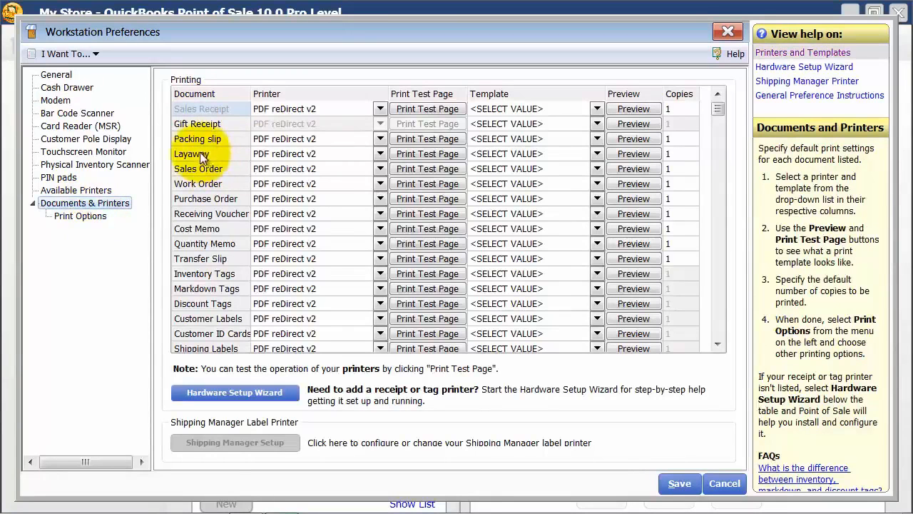
pyautogui.click(380, 154)
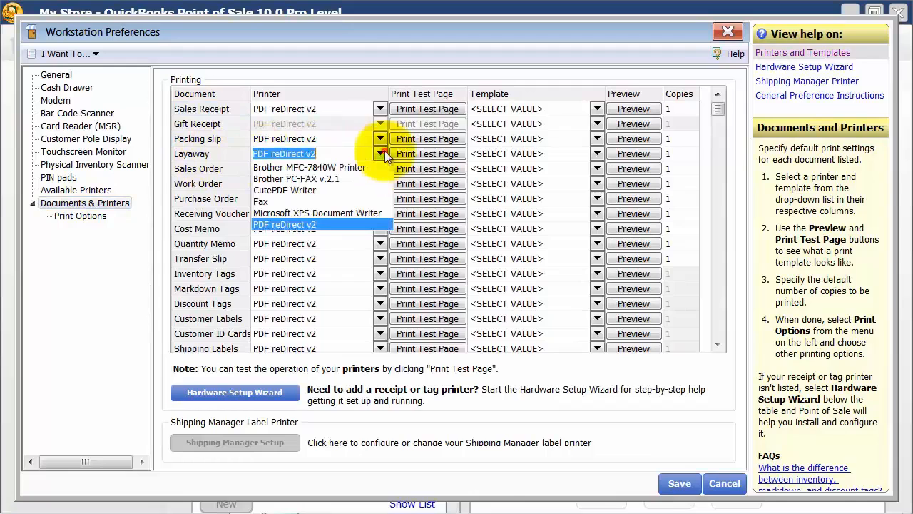
pyautogui.click(307, 168)
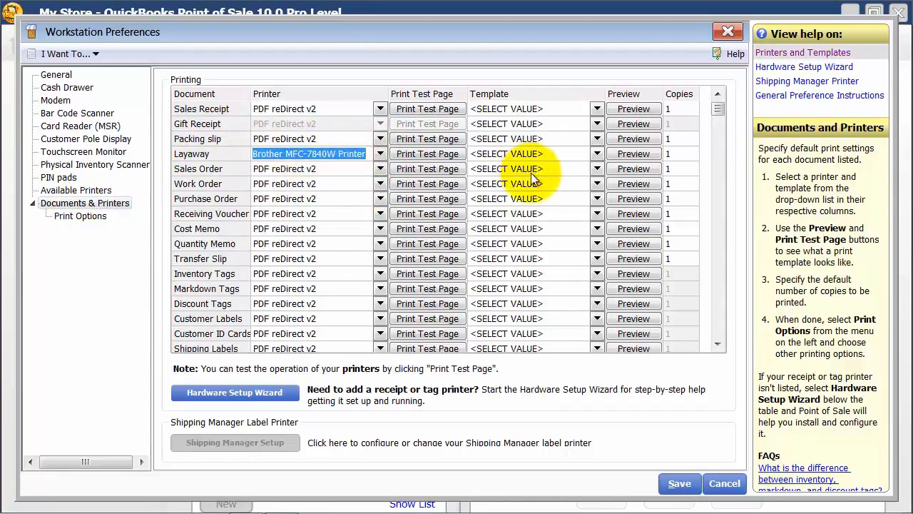
pyautogui.click(596, 154)
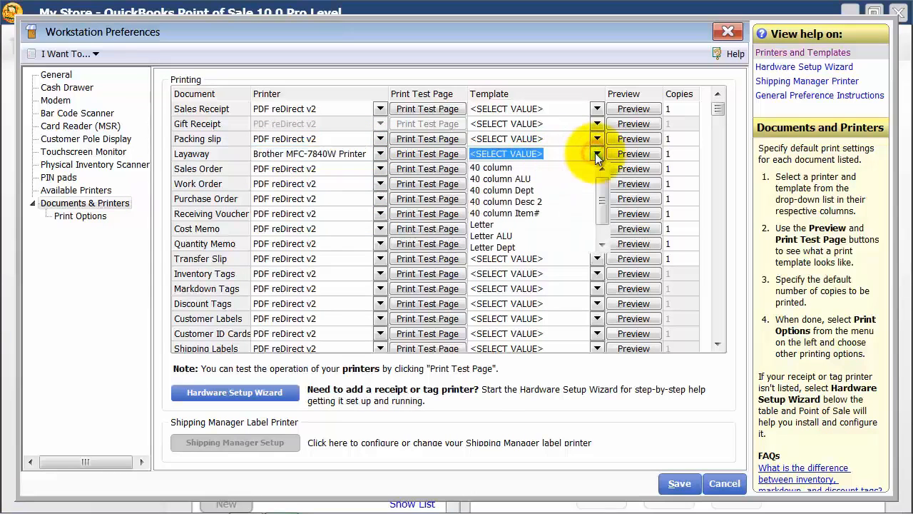
pyautogui.click(597, 153)
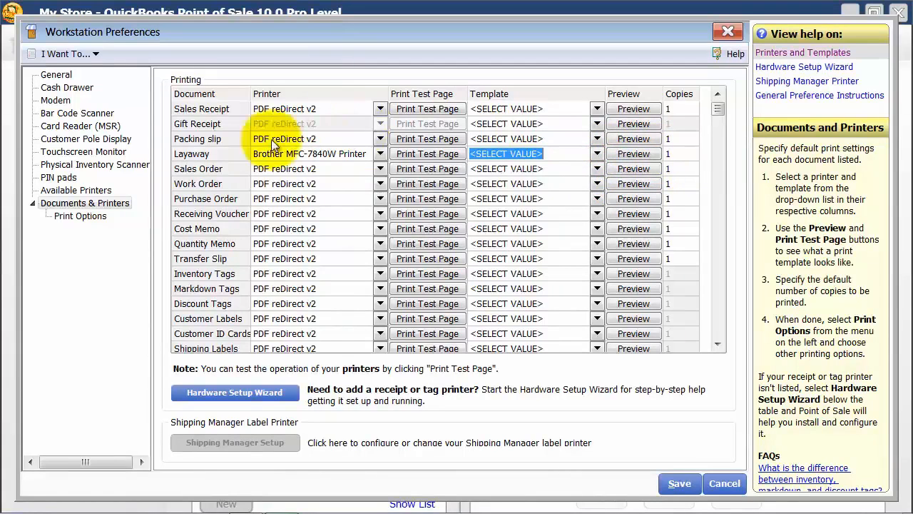
pyautogui.click(643, 156)
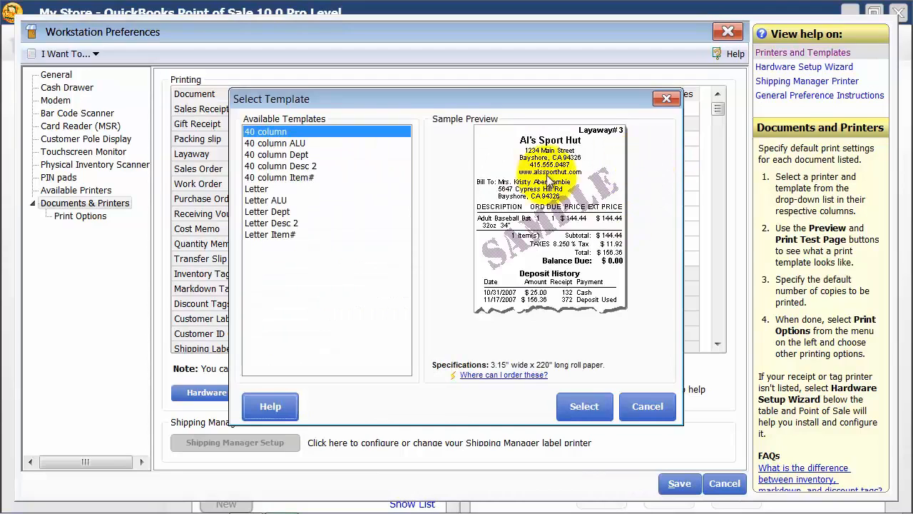
pyautogui.click(595, 409)
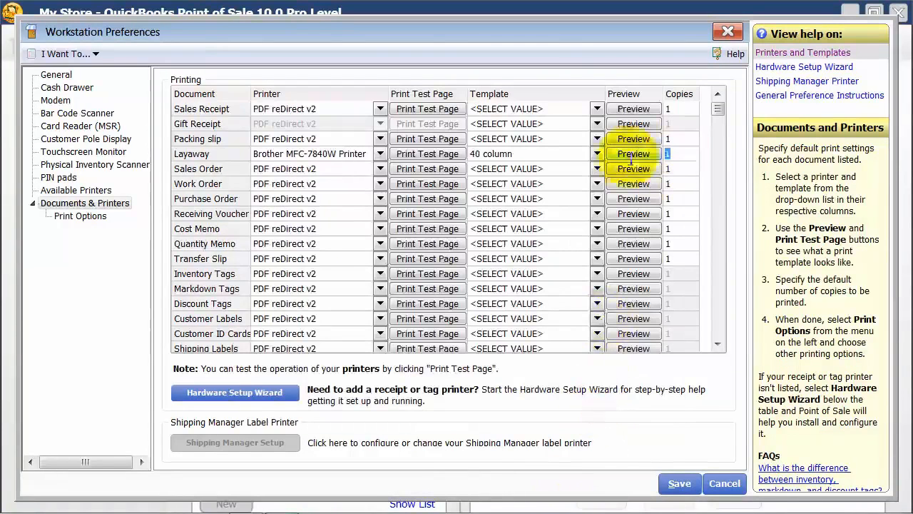
# Set the Layaway document to 2 copies, and close the workstation preferences without saving the changes
pyautogui.click(693, 158)
pyautogui.write('2')
pyautogui.press('Tab')
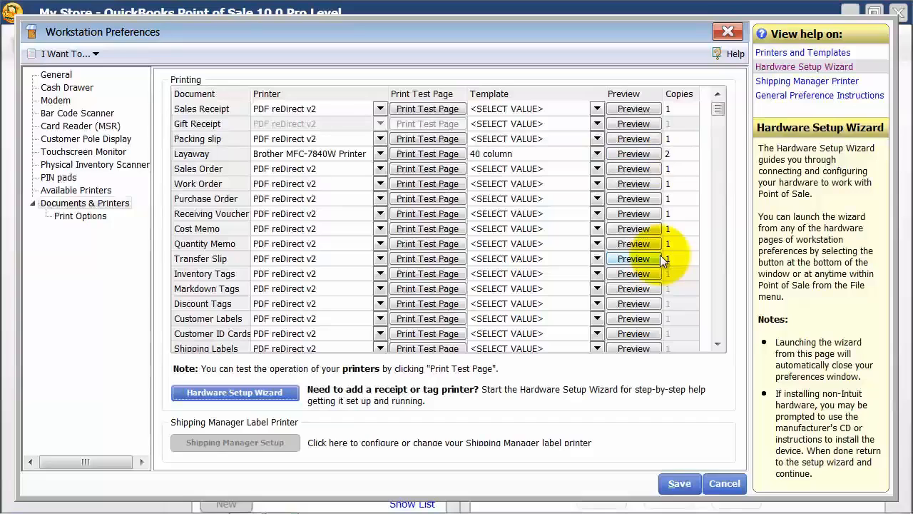
pyautogui.click(722, 485)
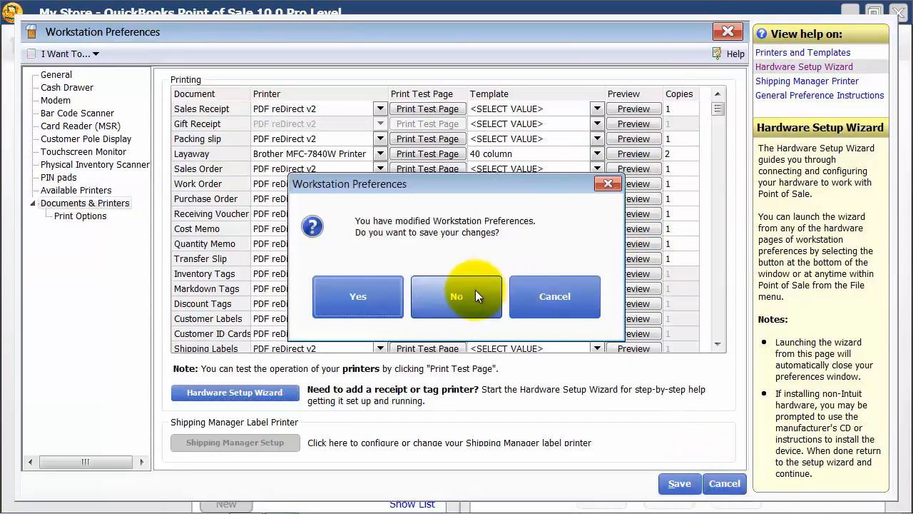
pyautogui.click(357, 296)
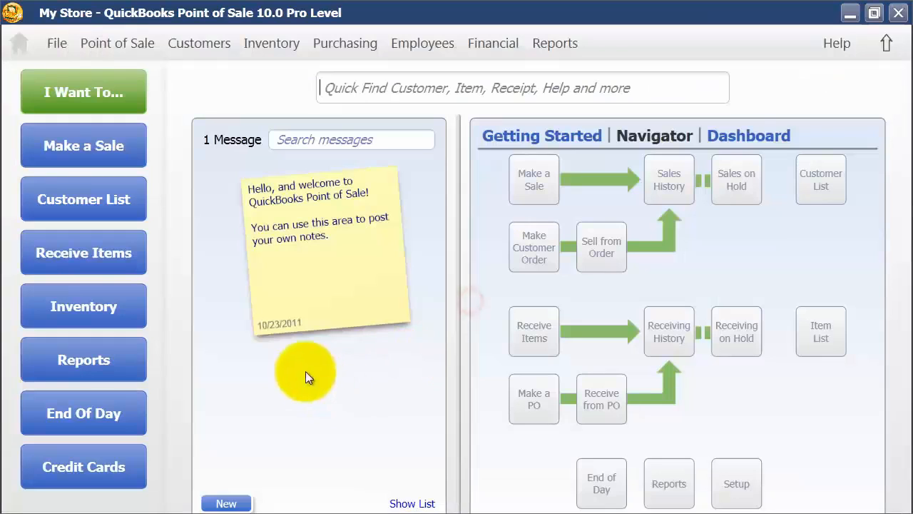